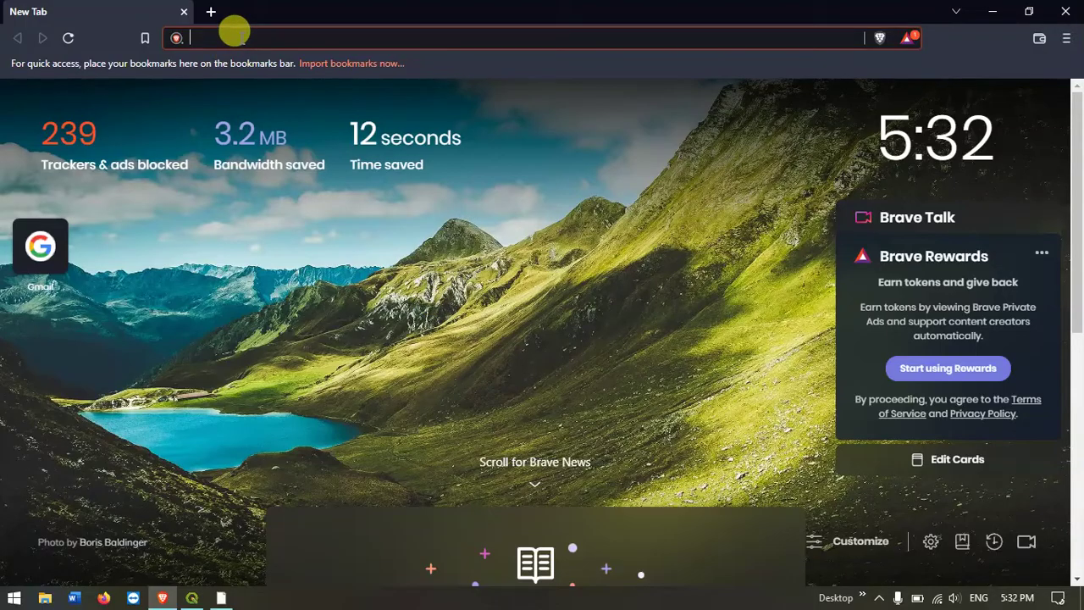
# Search the web for Bhuvan, open the NRSC Bhuvan site and go to its Thematic Services page.
pyautogui.write('BHUVAN')
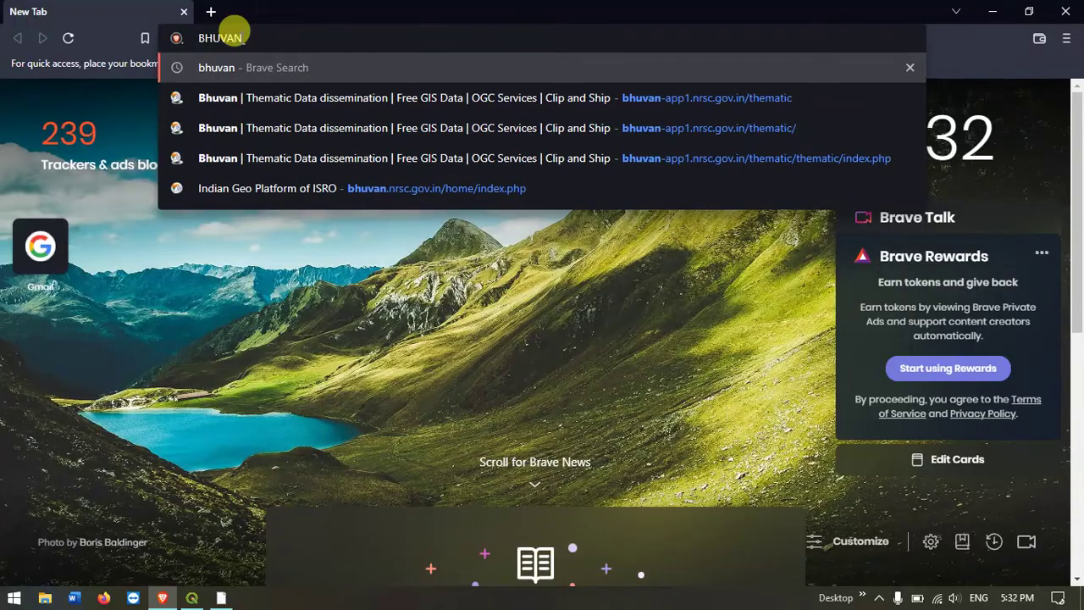
pyautogui.press('Return')
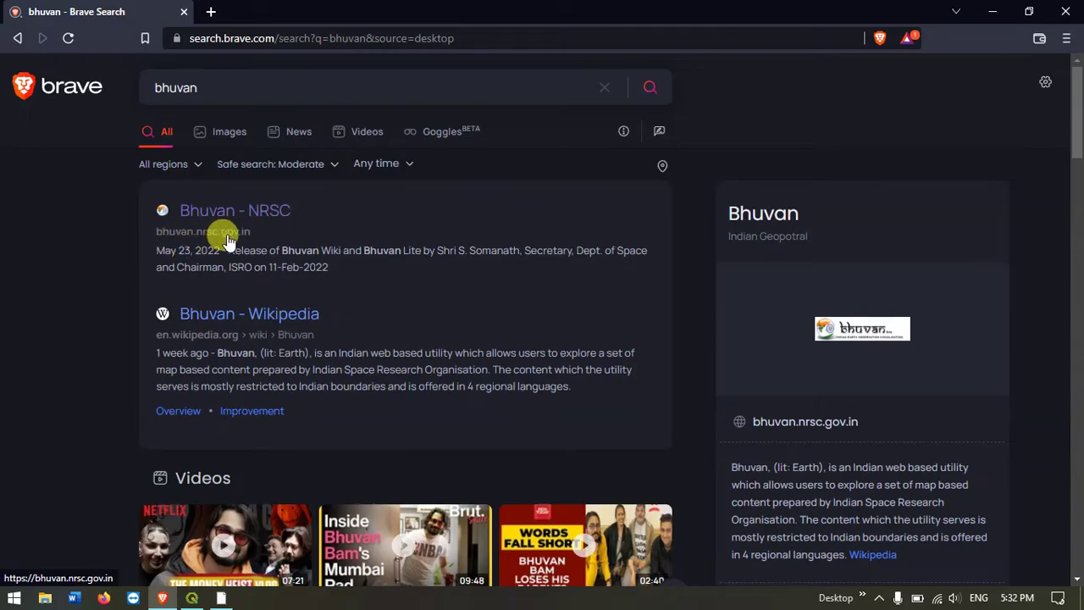
pyautogui.click(227, 236)
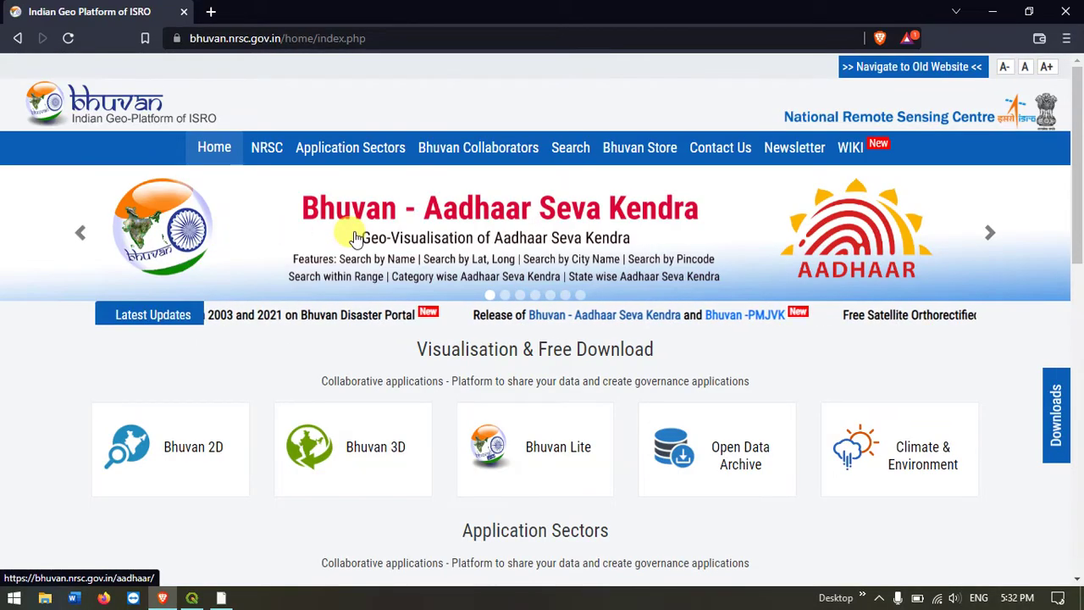
pyautogui.scroll(-5, 356, 235)
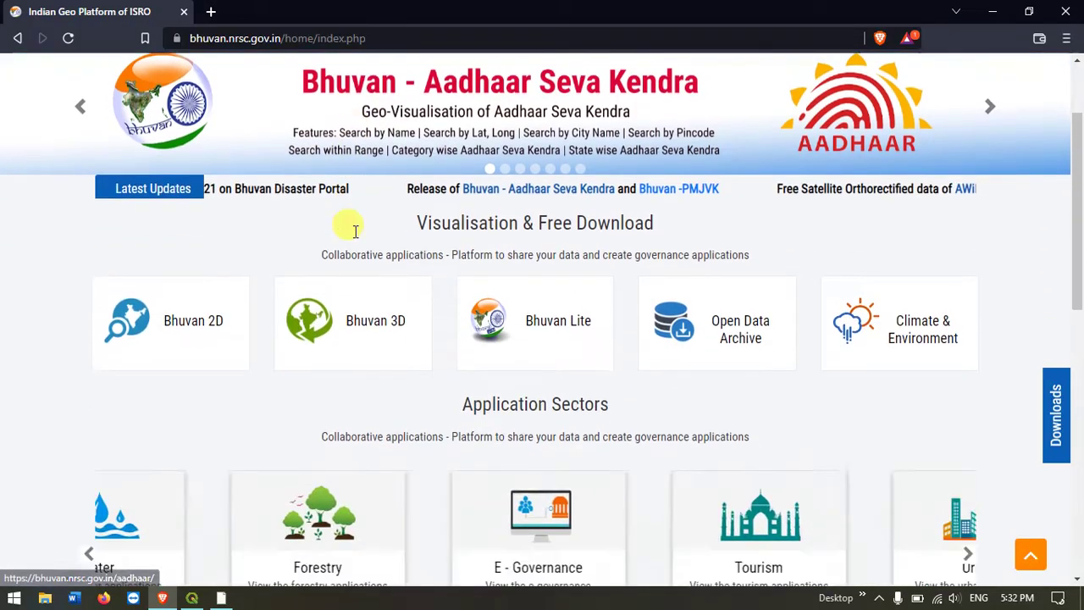
pyautogui.scroll(-3, 356, 231)
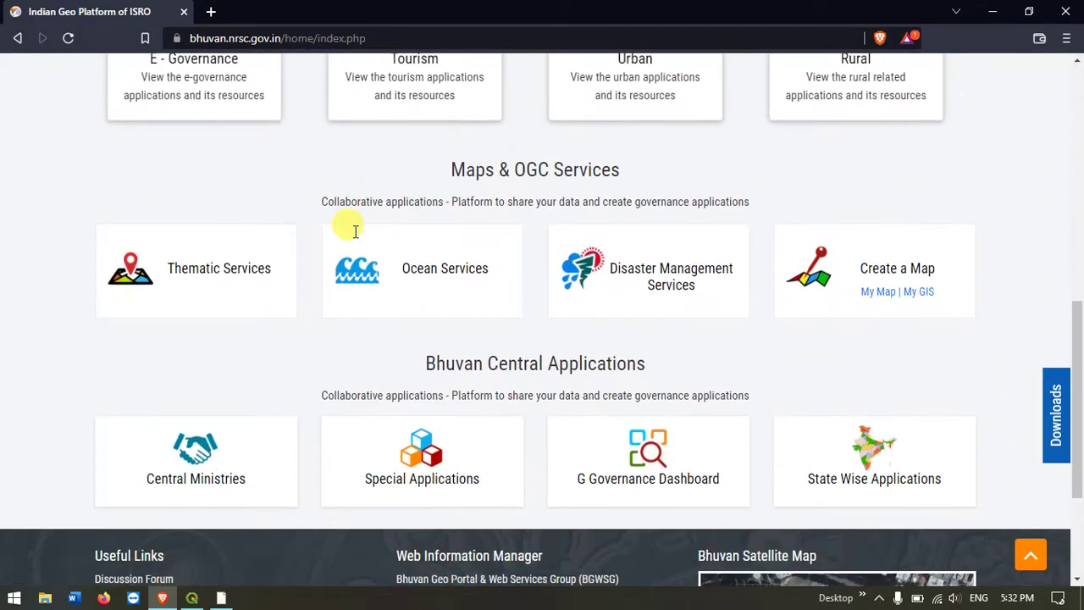
pyautogui.click(220, 275)
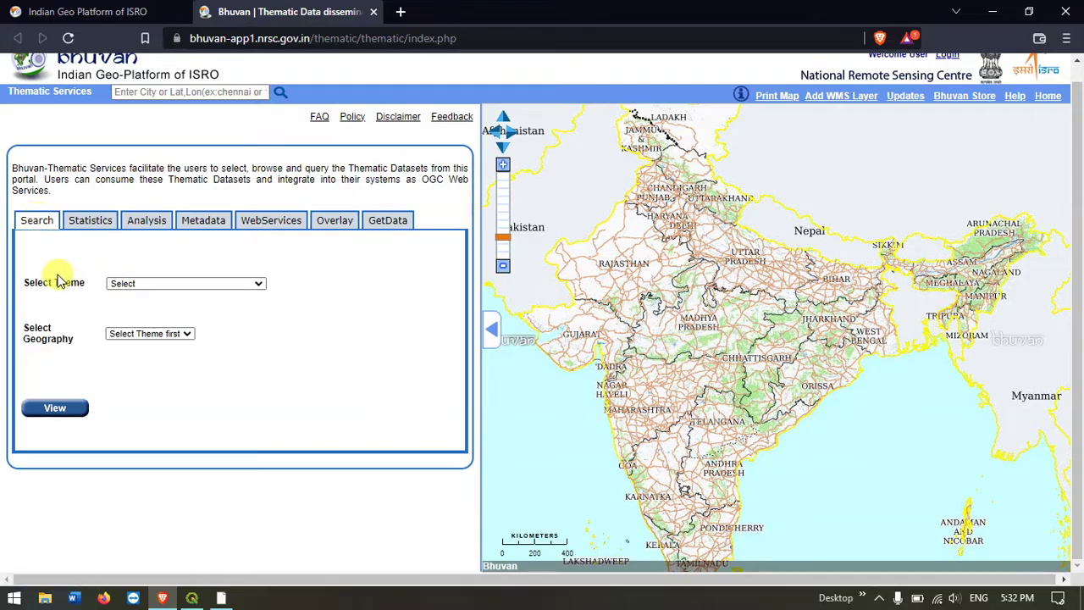
# Display the Land Use Land Cover(50K):2015-16 theme for the state of TAMIL NADU on the map.
pyautogui.click(140, 285)
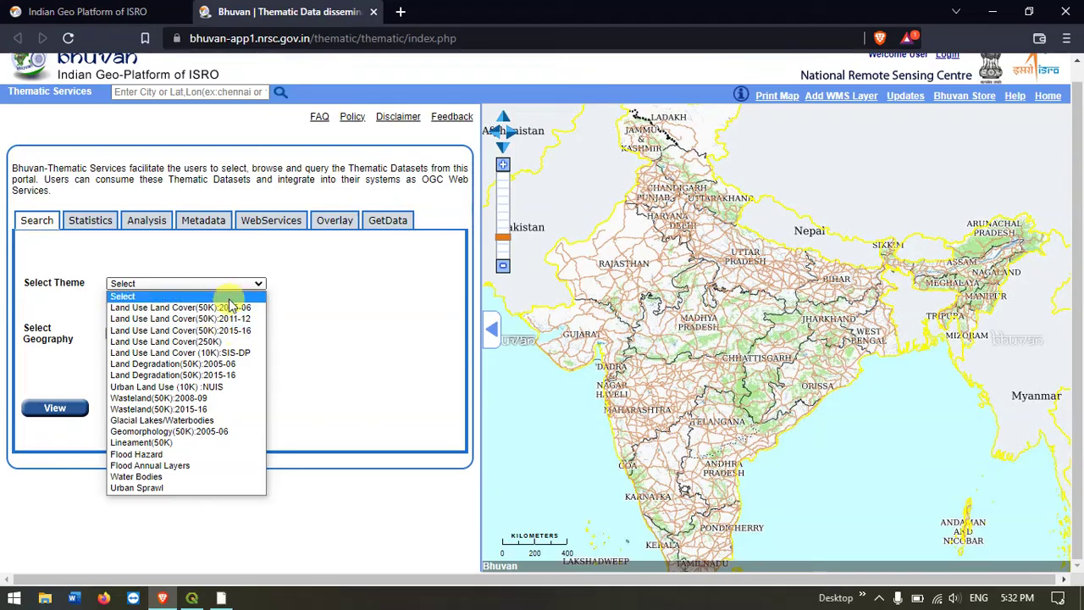
pyautogui.click(185, 331)
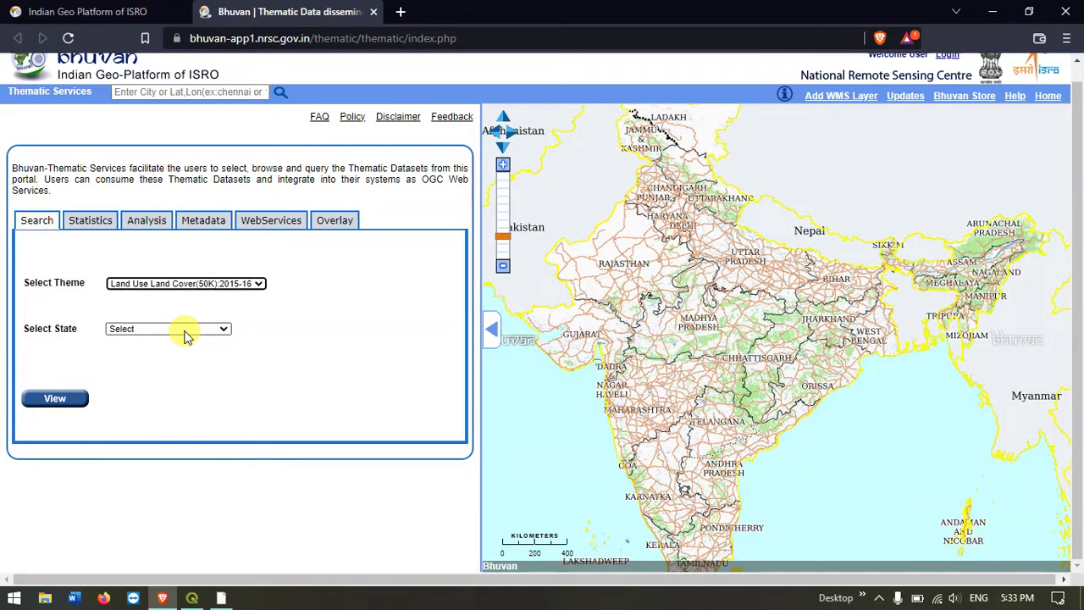
pyautogui.click(187, 330)
pyautogui.scroll(-3, 206, 407)
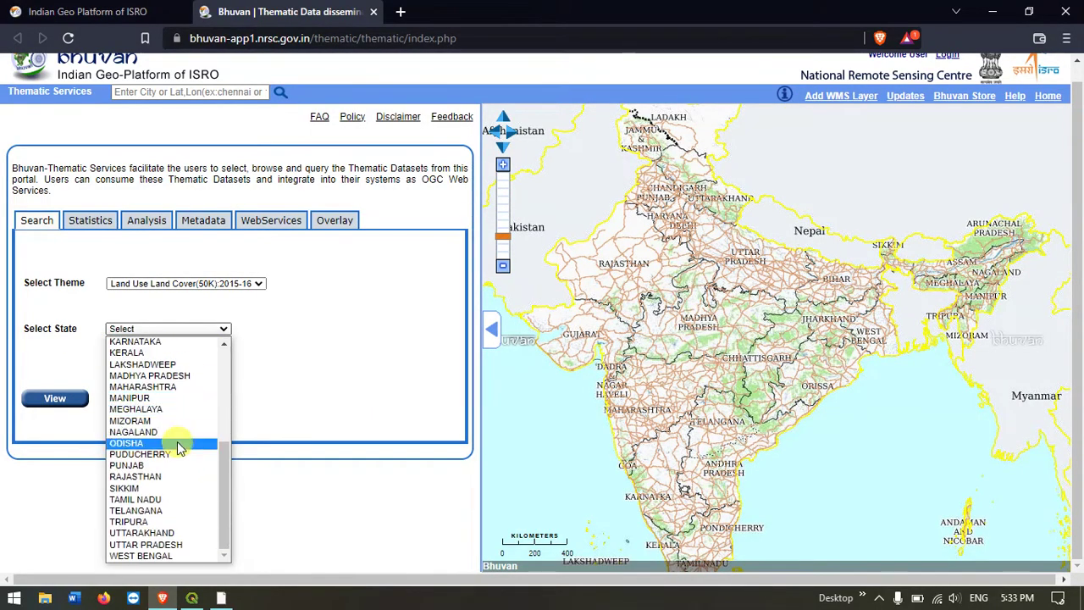
pyautogui.click(136, 500)
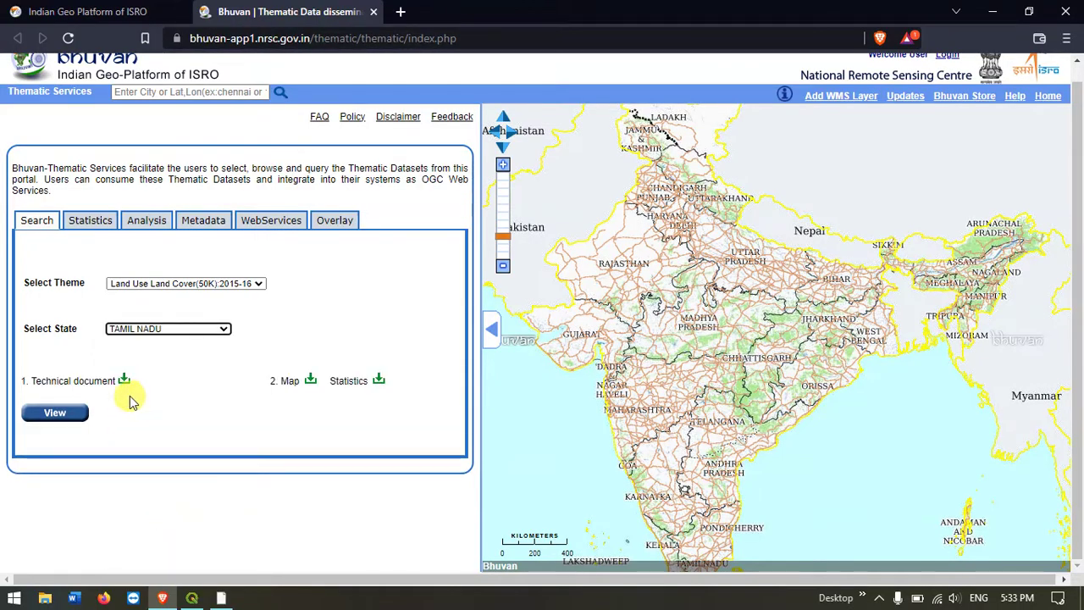
pyautogui.click(74, 419)
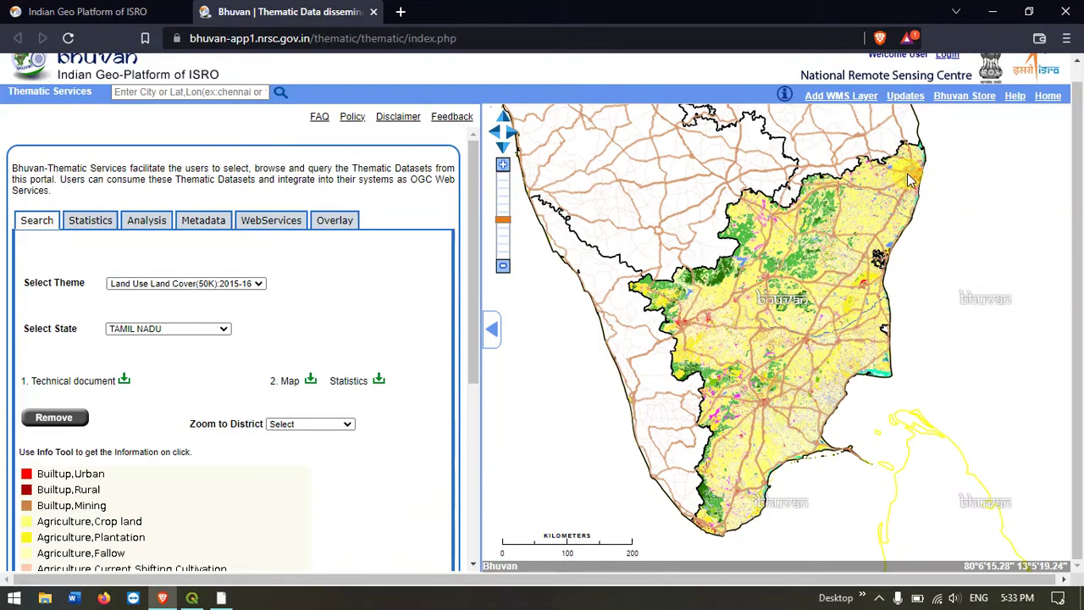
# Examine the legend of land use and land cover classes for the displayed Tamil Nadu map.
pyautogui.scroll(-2, 336, 503)
pyautogui.scroll(-1, 336, 503)
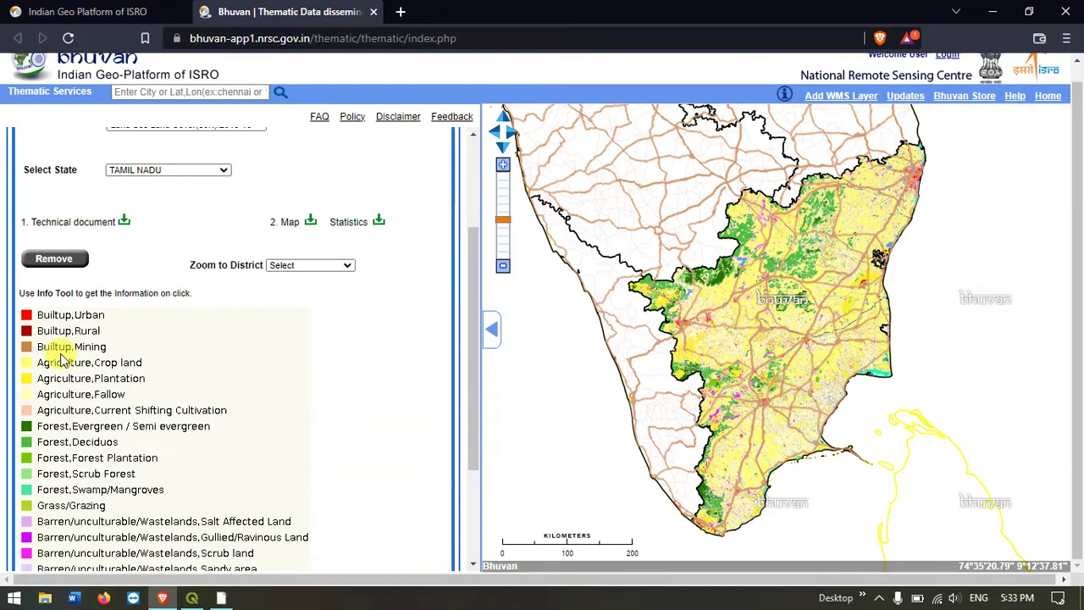
pyautogui.scroll(-3, 61, 352)
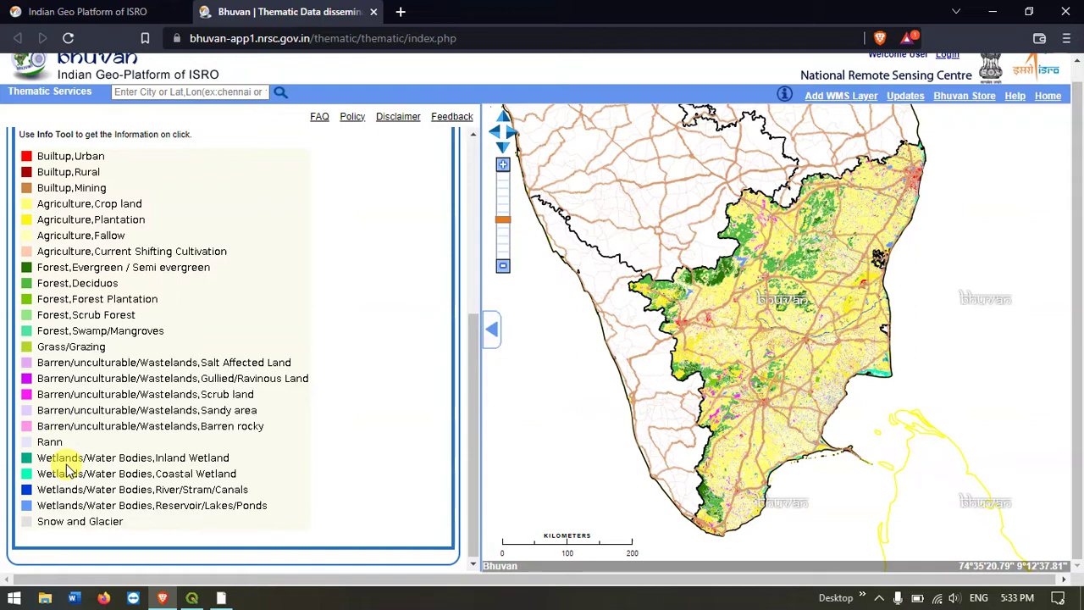
pyautogui.scroll(2, 107, 403)
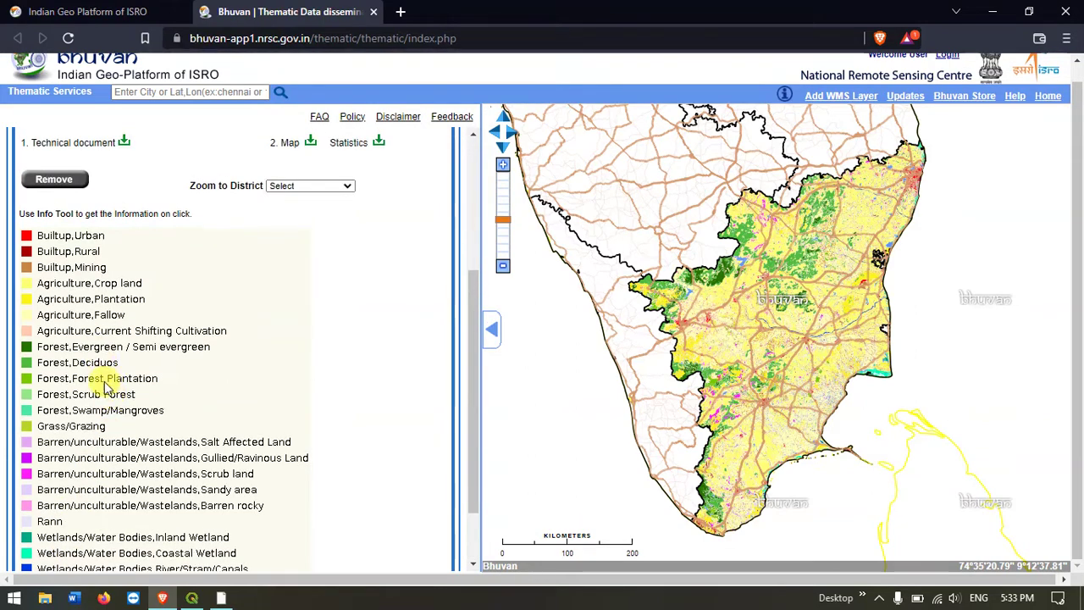
pyautogui.scroll(5, 165, 394)
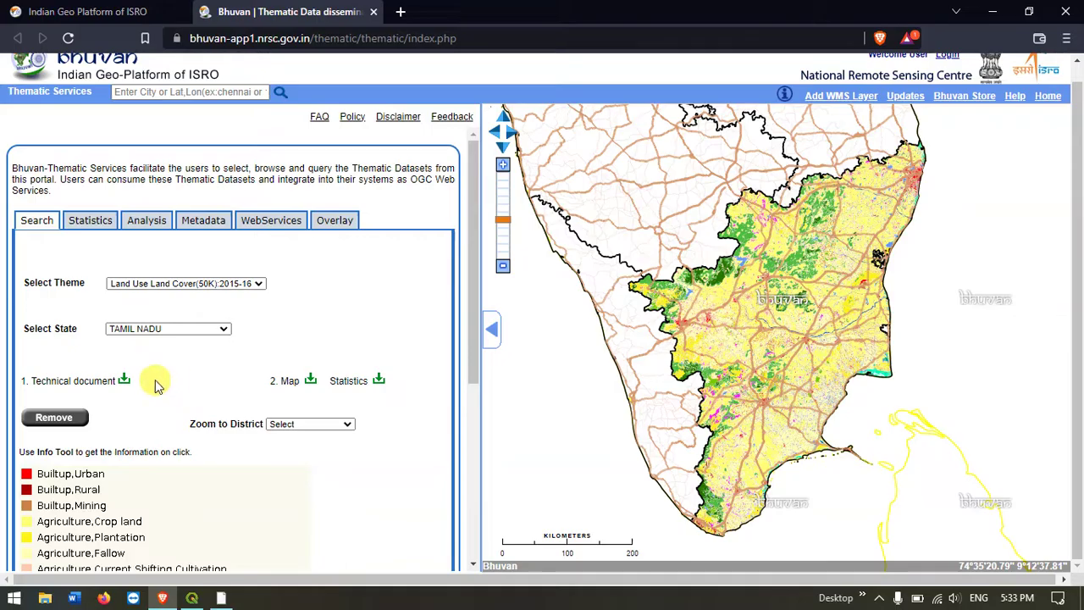
# Read through the Tamil Nadu dataset's metadata, including its datum, coverage, original source, source dates and lineage.
pyautogui.click(210, 227)
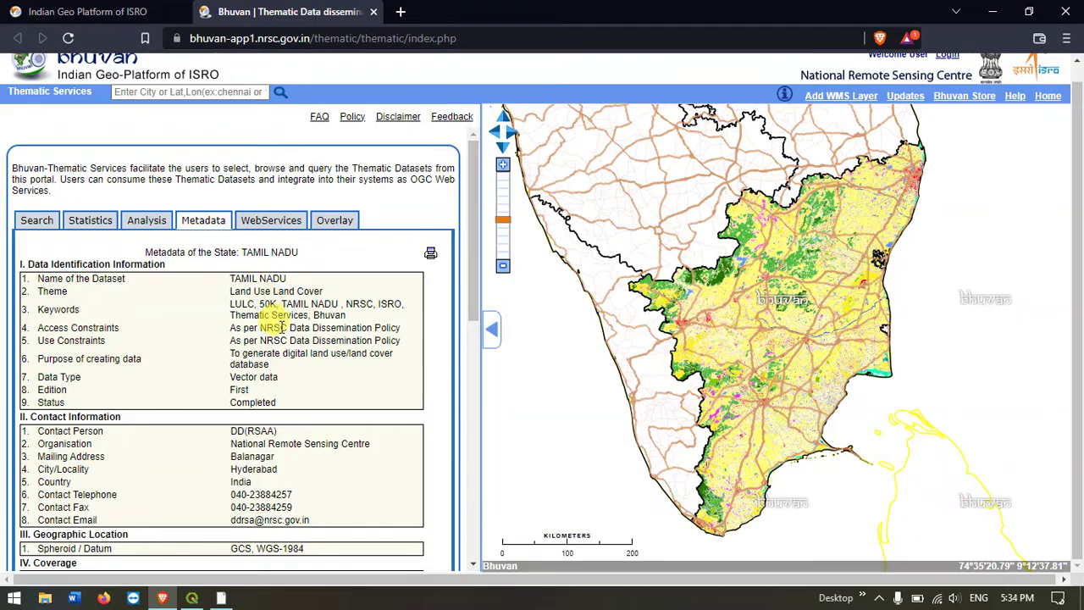
pyautogui.scroll(-1, 283, 327)
pyautogui.scroll(-2, 283, 329)
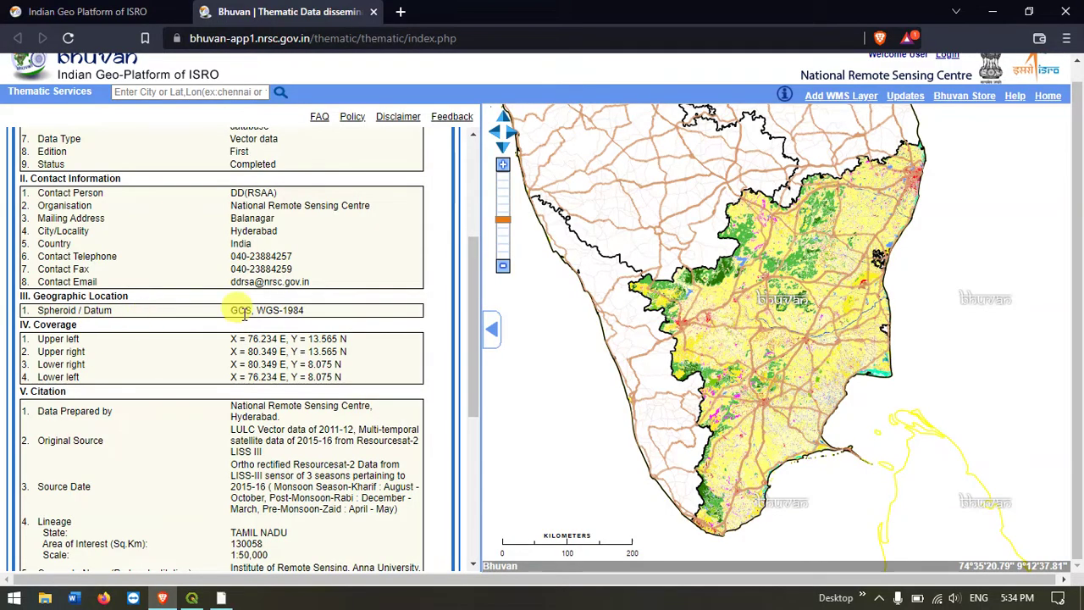
pyautogui.scroll(-1, 227, 320)
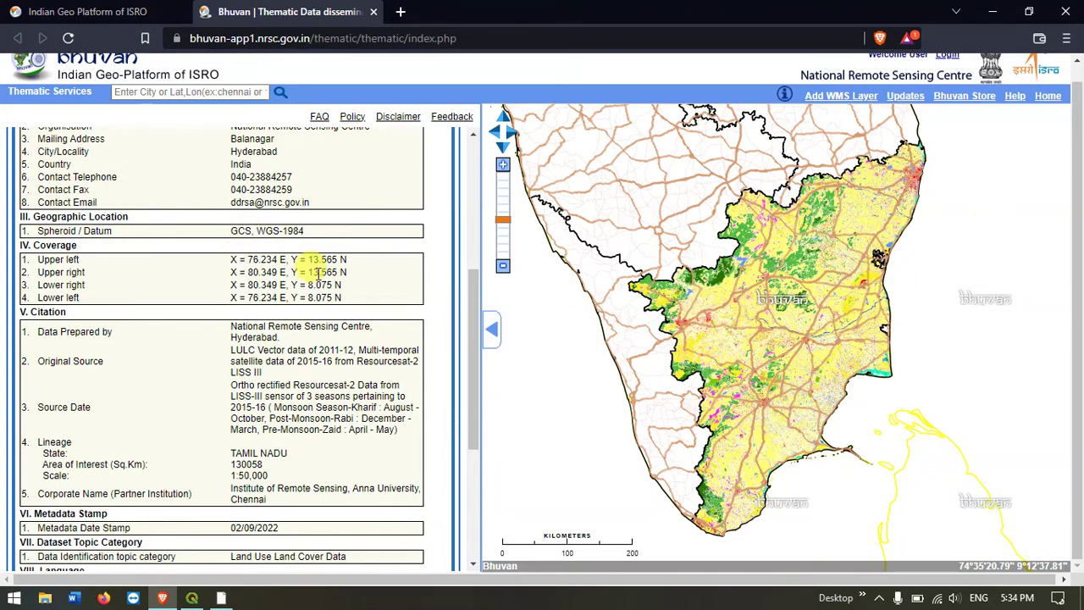
pyautogui.scroll(-2, 279, 252)
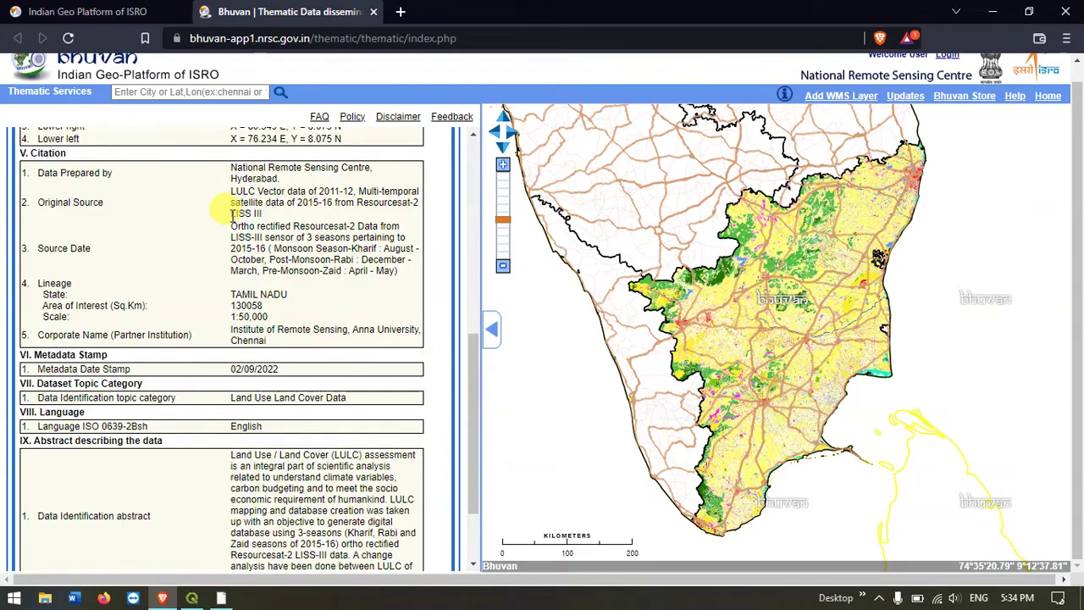
pyautogui.moveTo(231, 214); pyautogui.dragTo(265, 214)
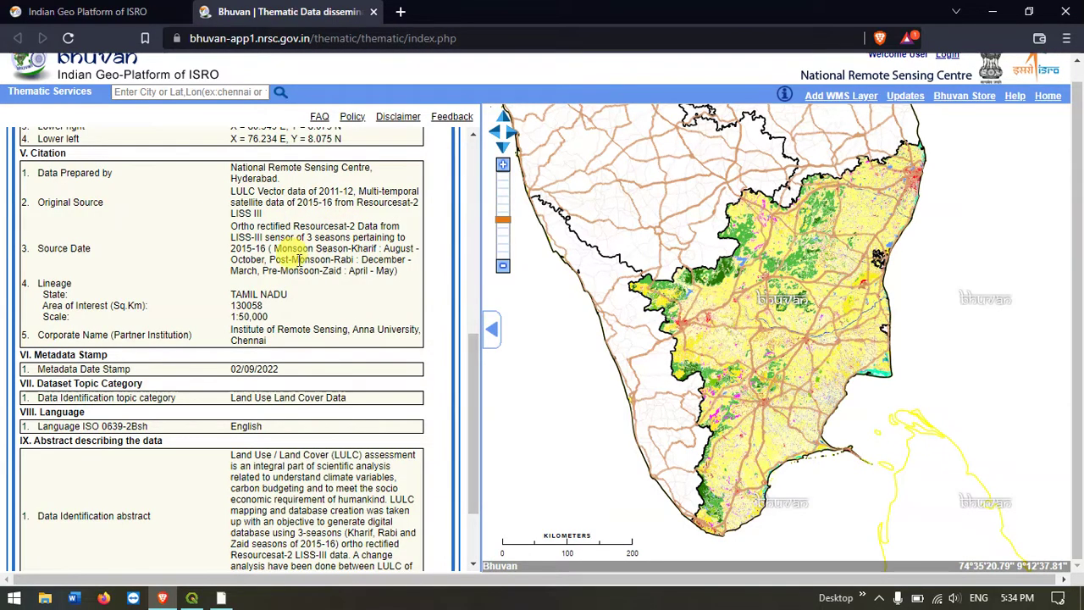
pyautogui.moveTo(229, 320); pyautogui.dragTo(254, 295)
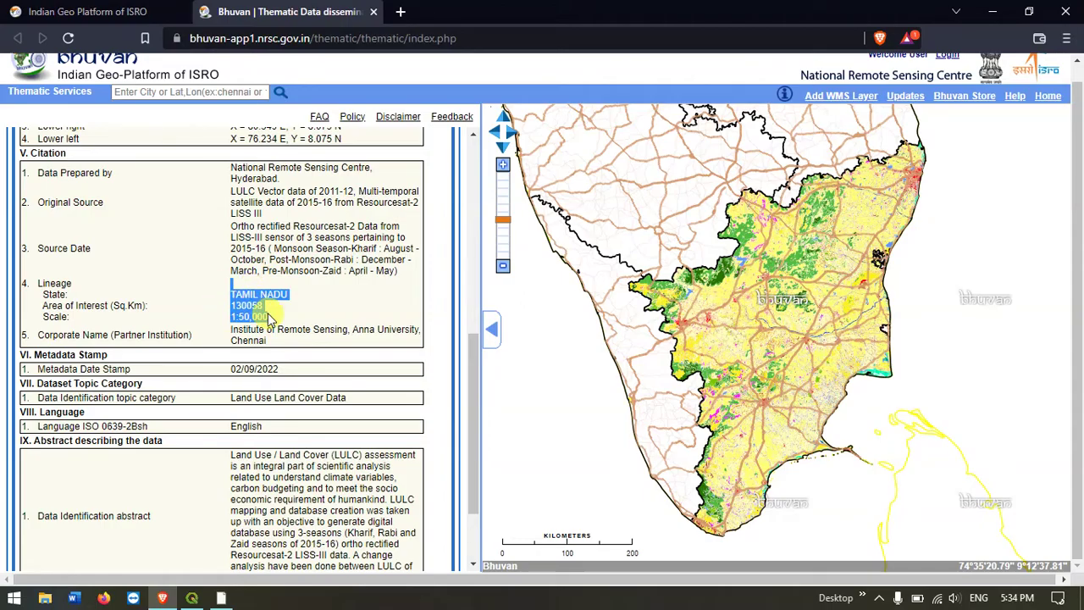
pyautogui.click(230, 326)
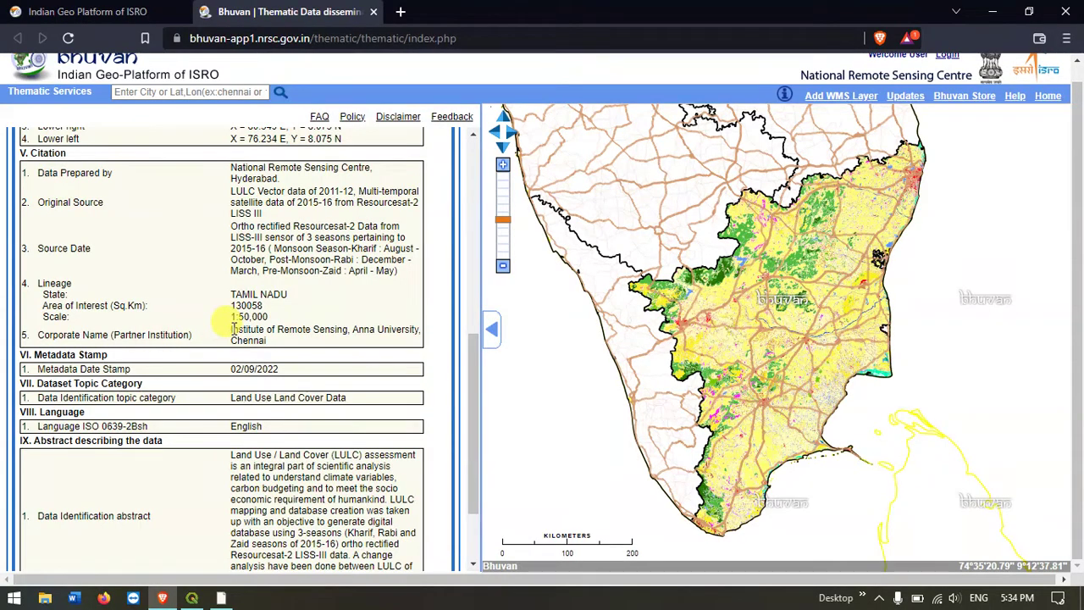
pyautogui.scroll(-1, 242, 338)
pyautogui.scroll(-1, 245, 341)
pyautogui.scroll(8, 242, 343)
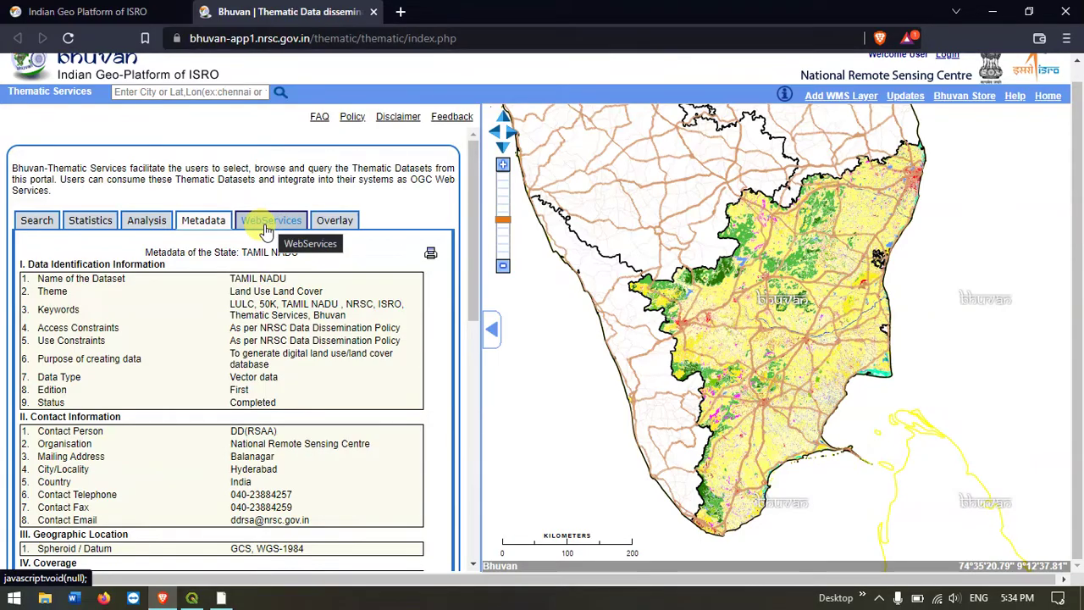
# Copy the Web Map Service (WMS) URL listed for QGIS users in the layer's web services details.
pyautogui.click(268, 228)
pyautogui.scroll(-1, 264, 230)
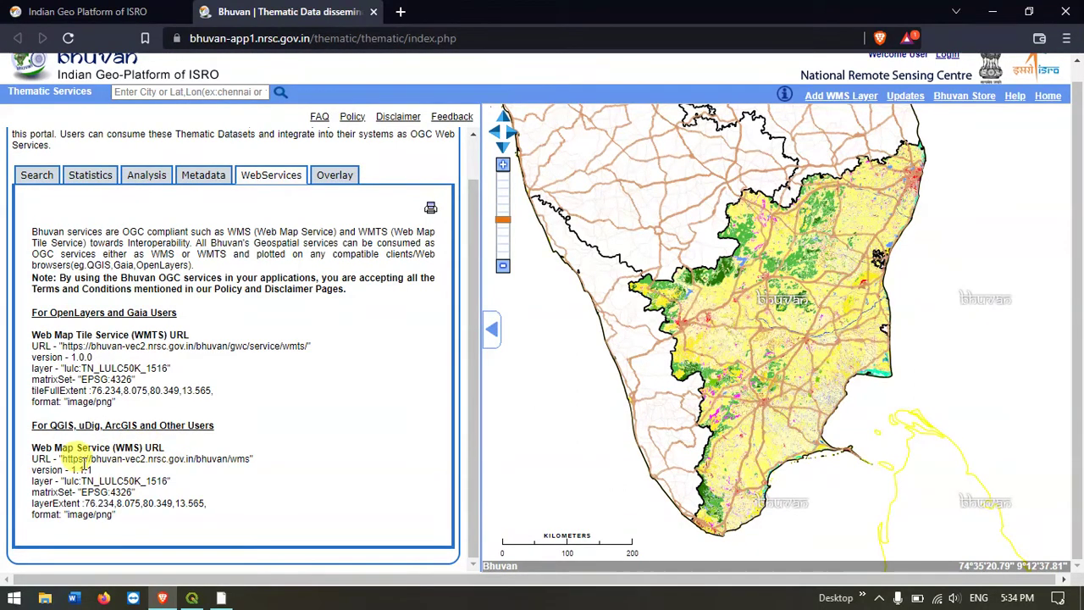
pyautogui.moveTo(63, 458); pyautogui.dragTo(250, 465)
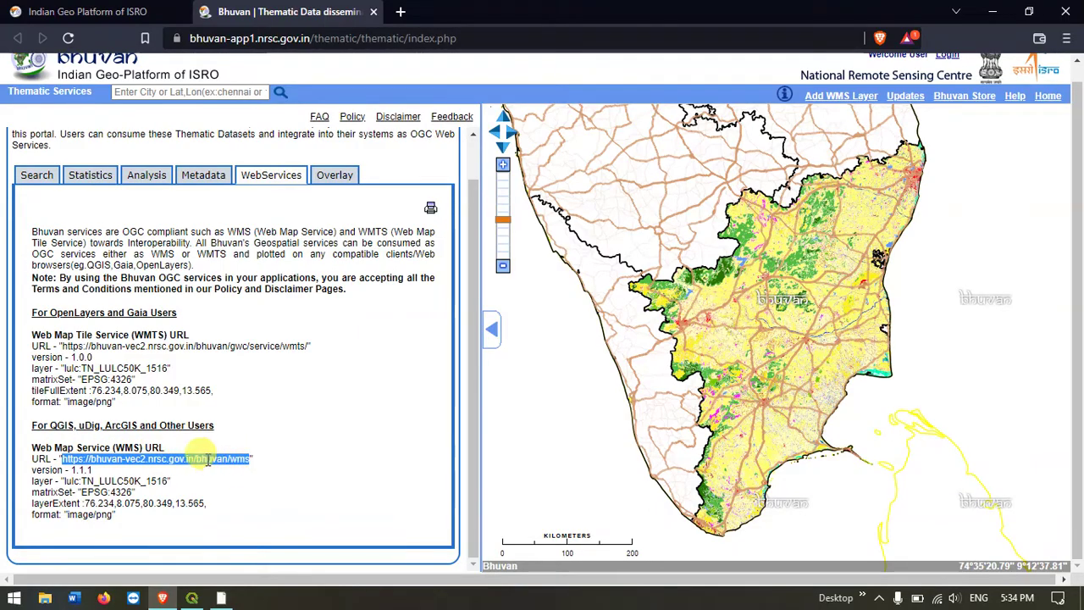
pyautogui.rightClick(222, 459)
pyautogui.click(238, 472)
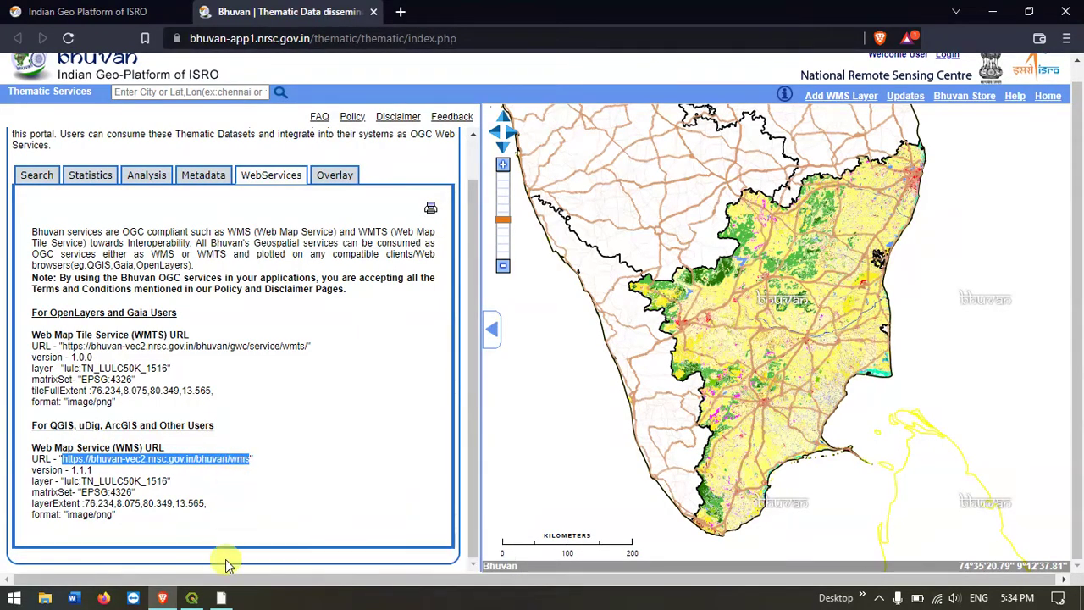
# Switch to QGIS and open the data source manager for adding a WMS/WMTS layer.
pyautogui.click(191, 598)
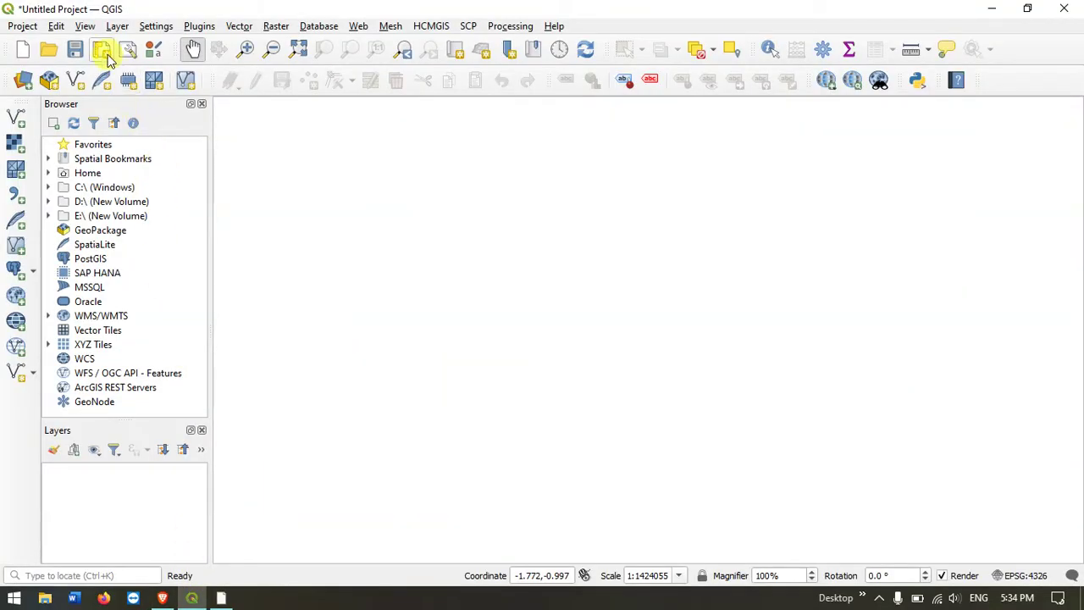
pyautogui.click(117, 27)
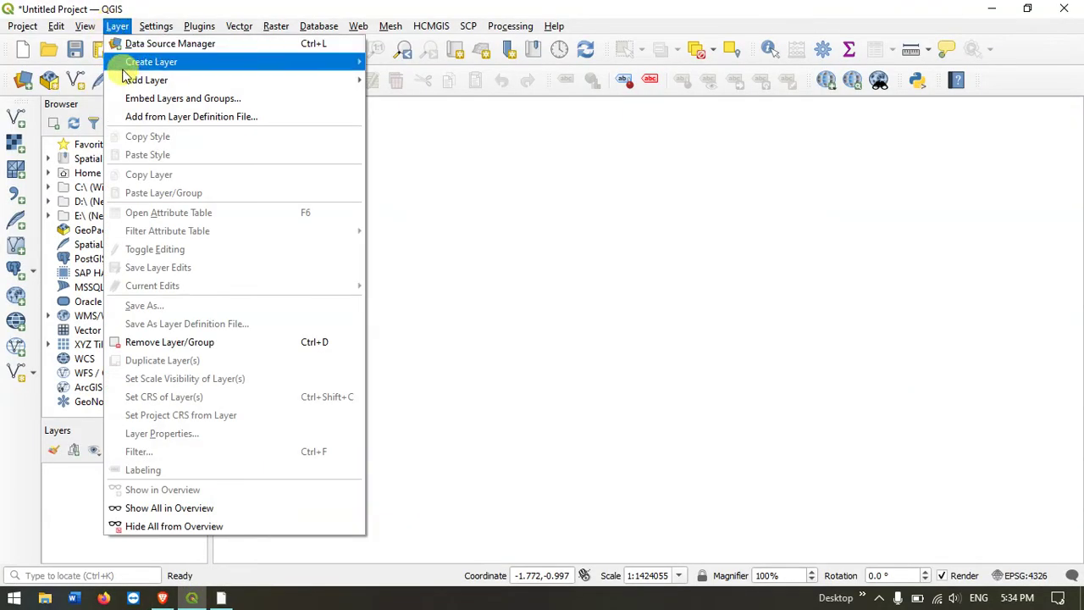
pyautogui.moveTo(127, 80)
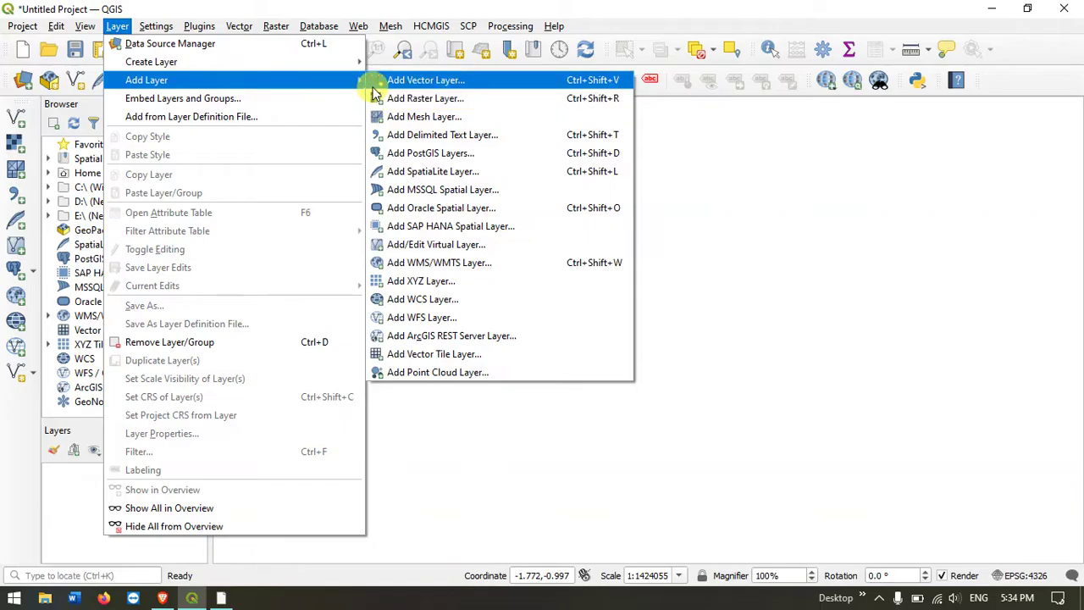
pyautogui.click(411, 265)
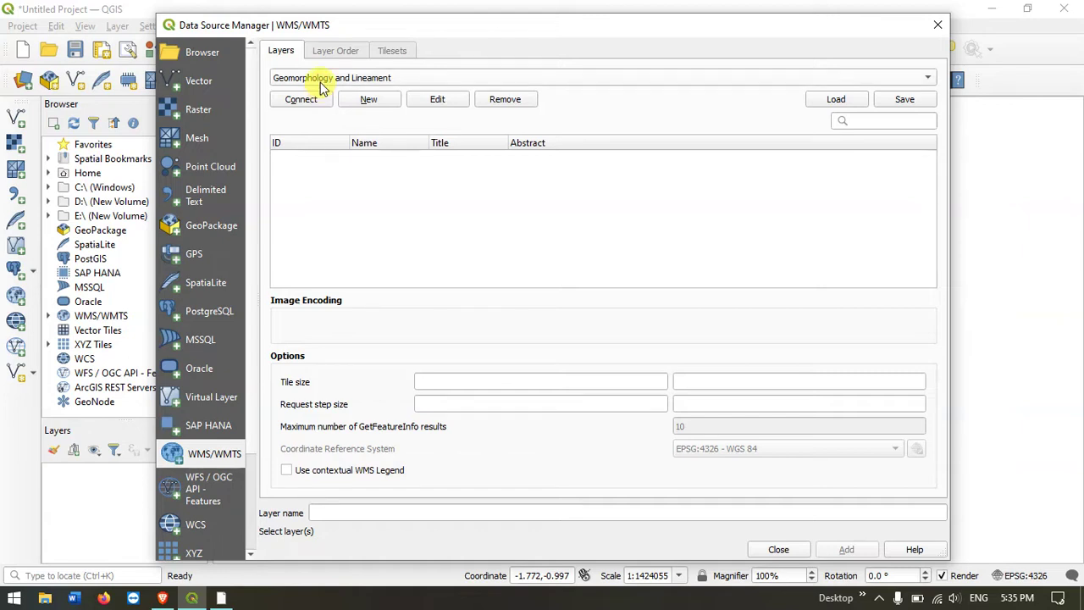
pyautogui.click(371, 100)
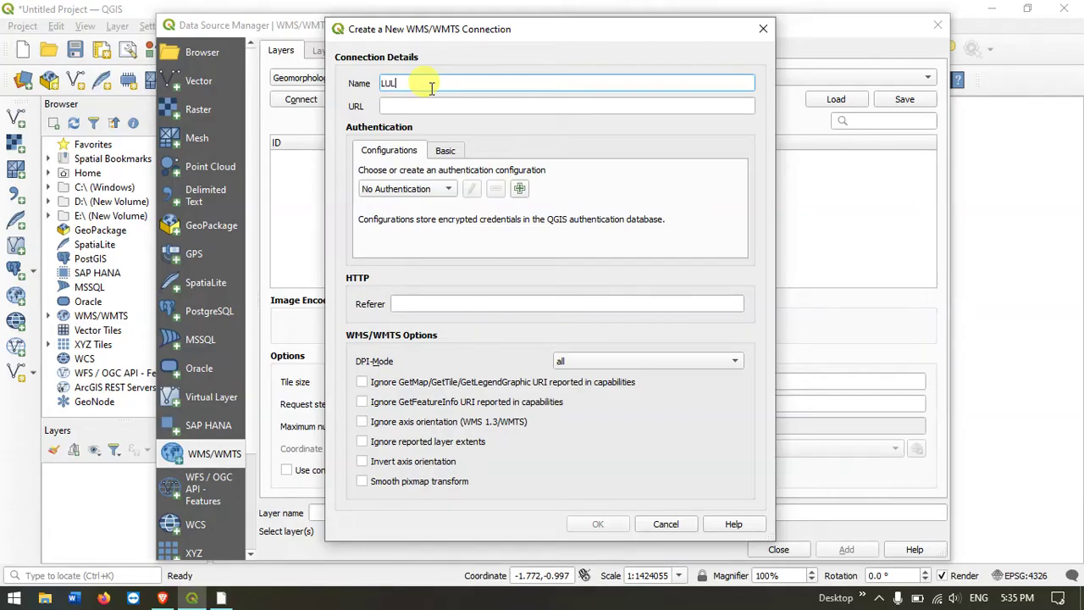
pyautogui.click(422, 105)
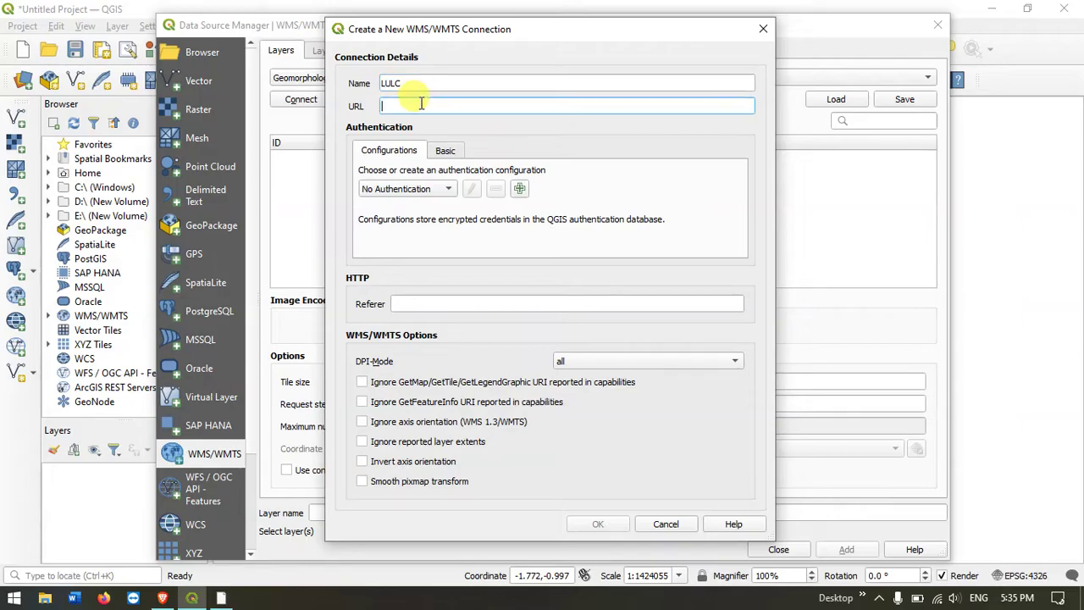
pyautogui.hotkey('ctrl', 'v')
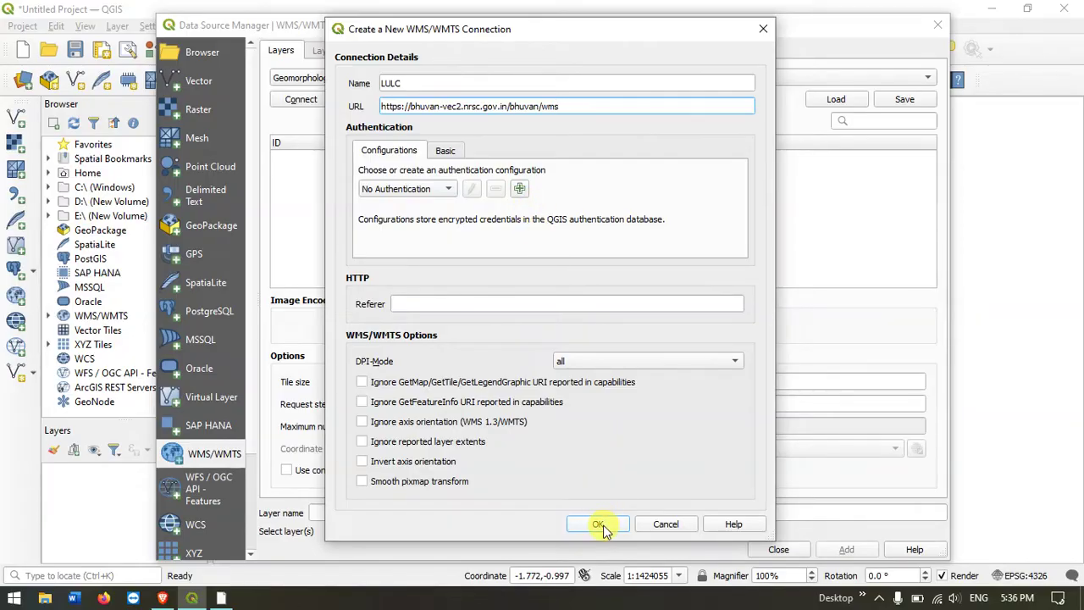
pyautogui.click(420, 85)
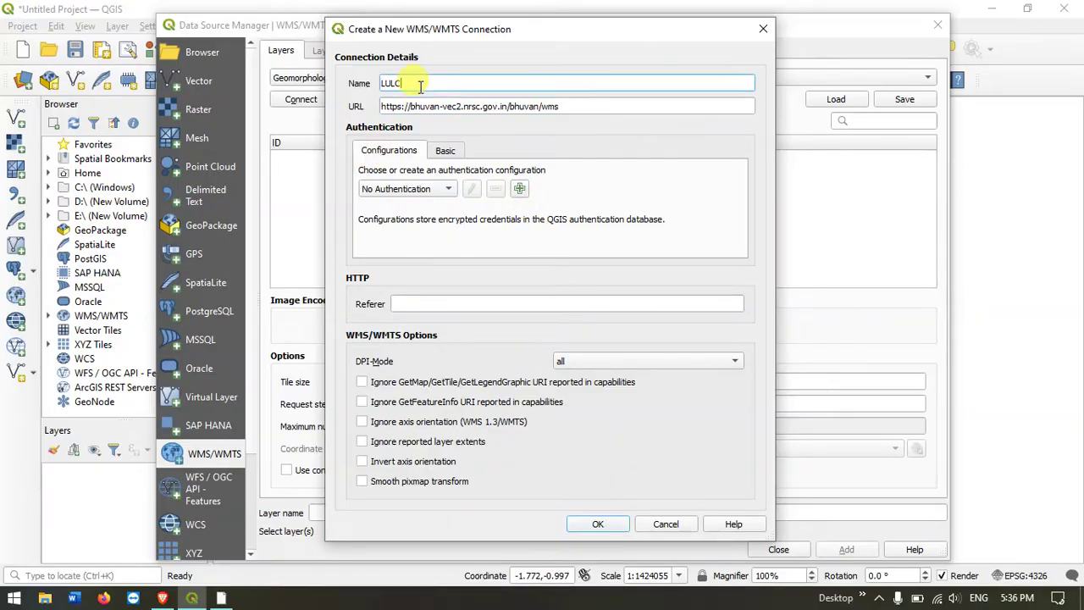
pyautogui.doubleClick(389, 83)
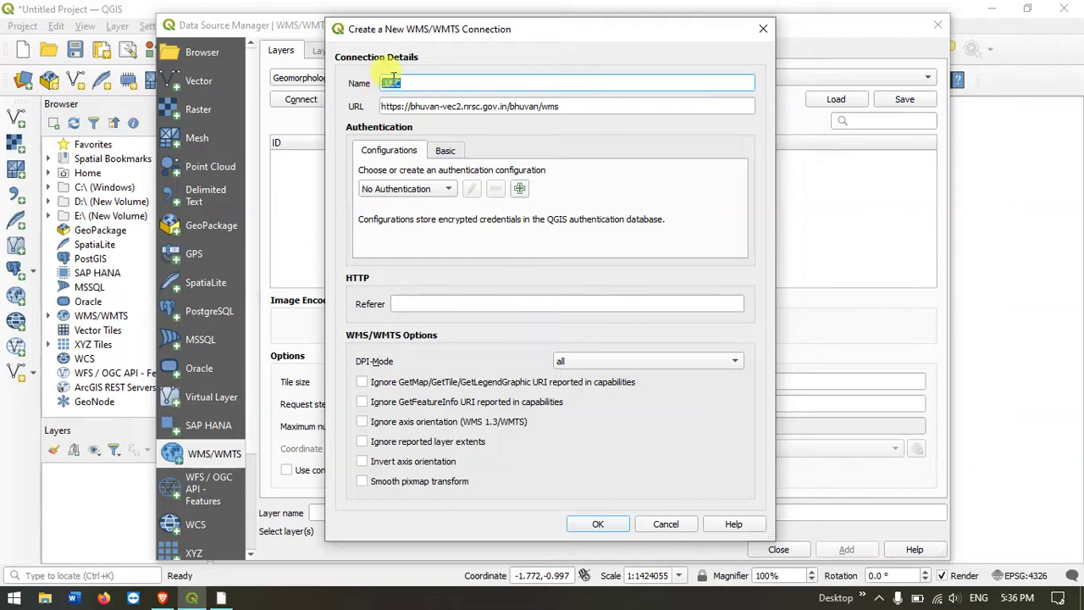
pyautogui.click(597, 524)
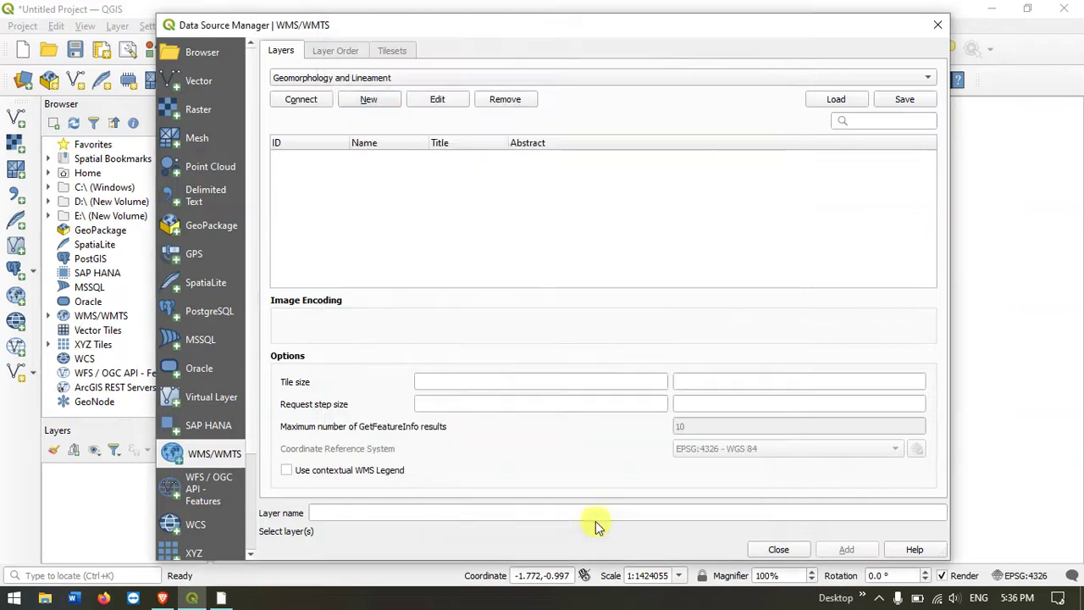
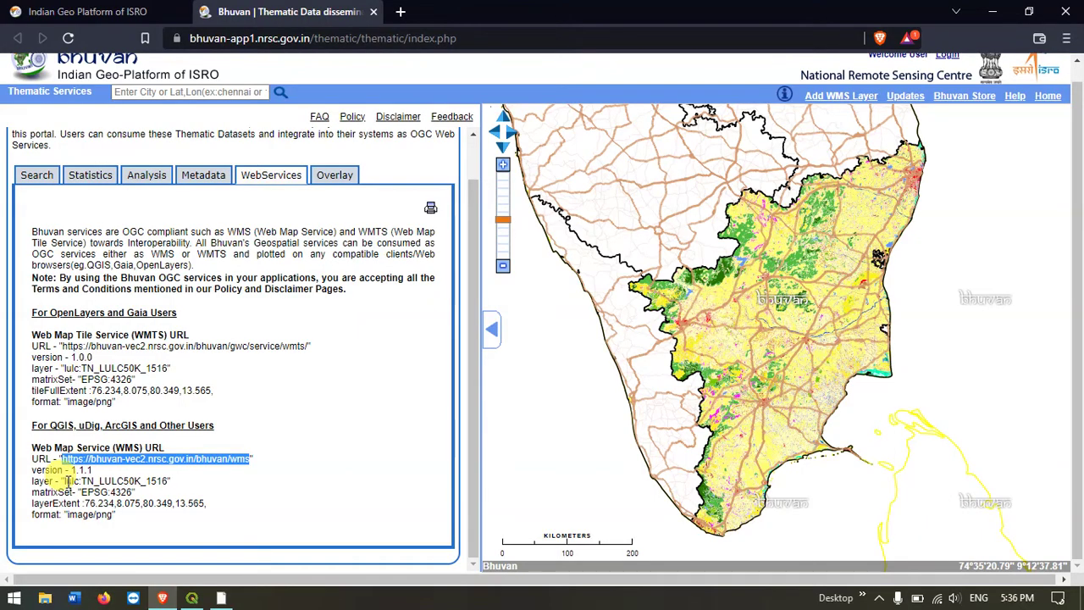
# Copy the WMS layer name lulc:TN_LULC50K_1516 from Bhuvan's web services details for QGIS users.
pyautogui.moveTo(66, 482); pyautogui.dragTo(165, 481)
pyautogui.hotkey('ctrl', 'c')
pyautogui.rightClick(166, 482)
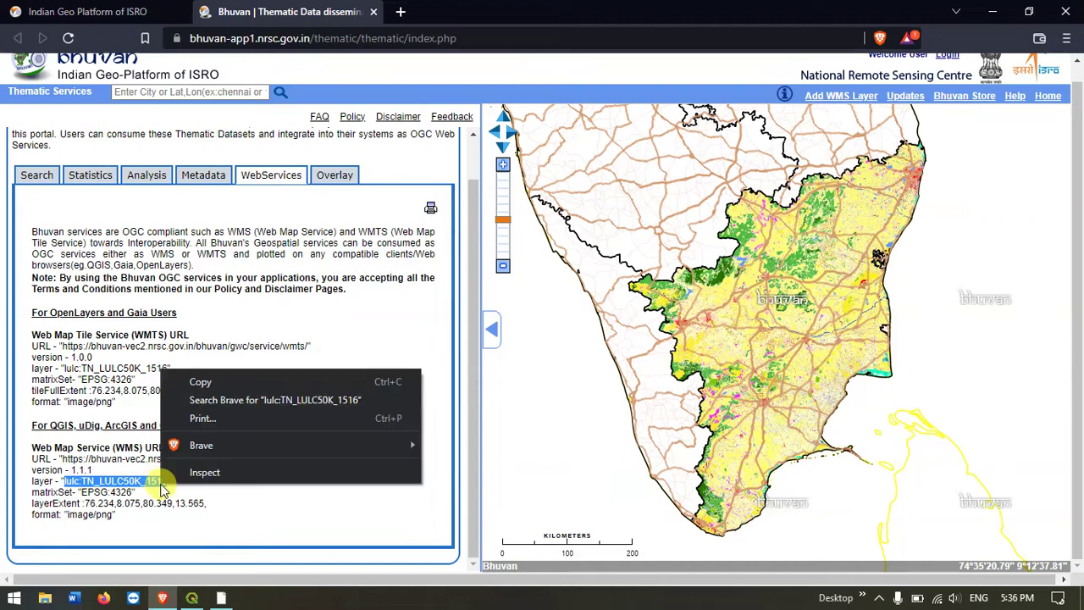
pyautogui.click(200, 383)
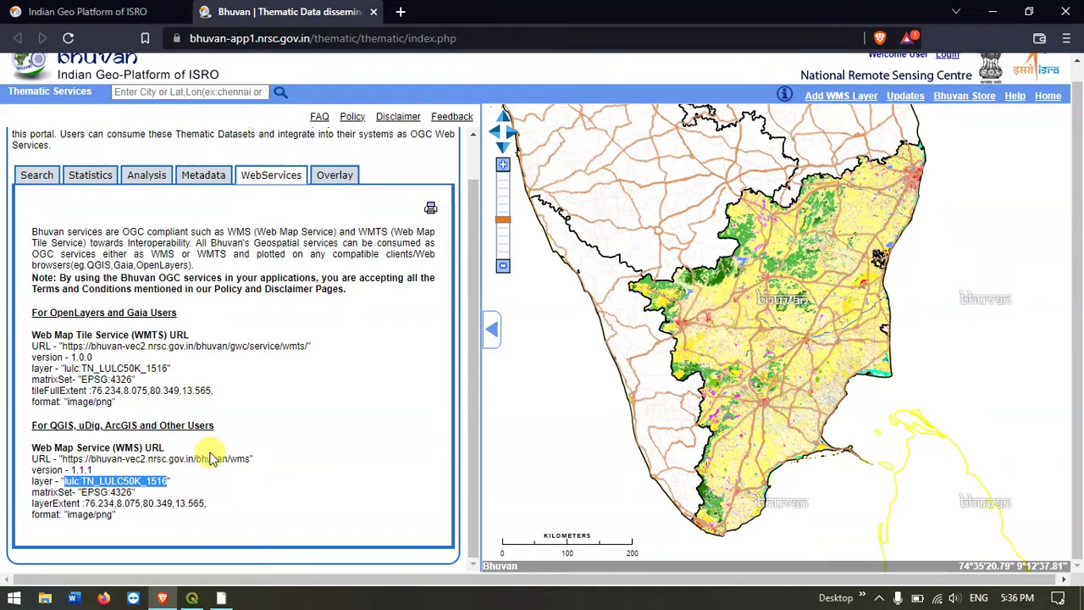
# Switch back to QGIS and filter the LULC connection's layer list by the copied name lulc:TN_LULC50K_1516.
pyautogui.click(194, 593)
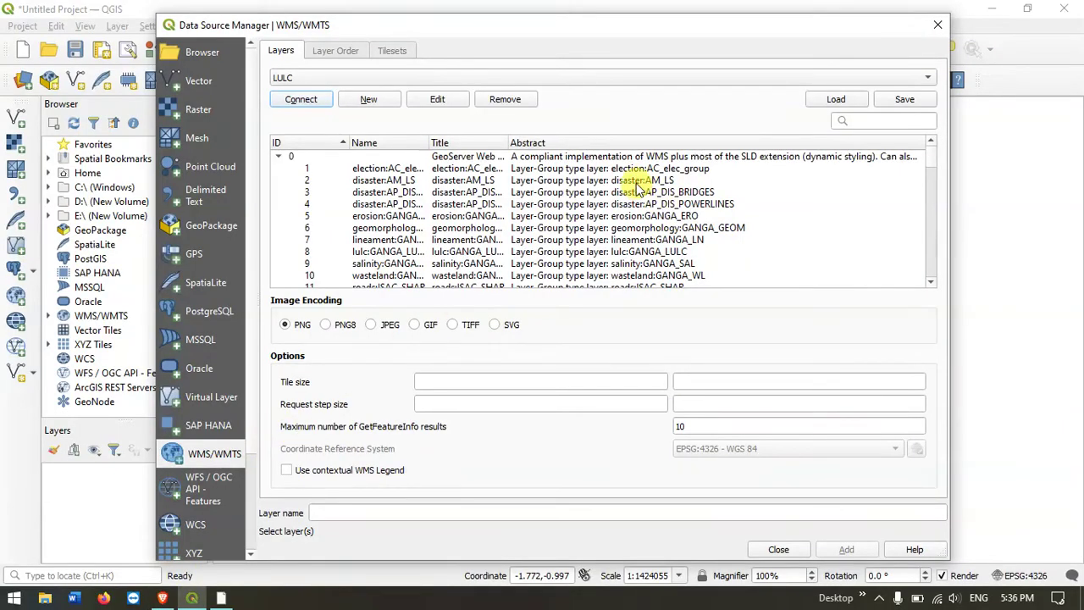
pyautogui.click(863, 121)
pyautogui.rightClick(866, 121)
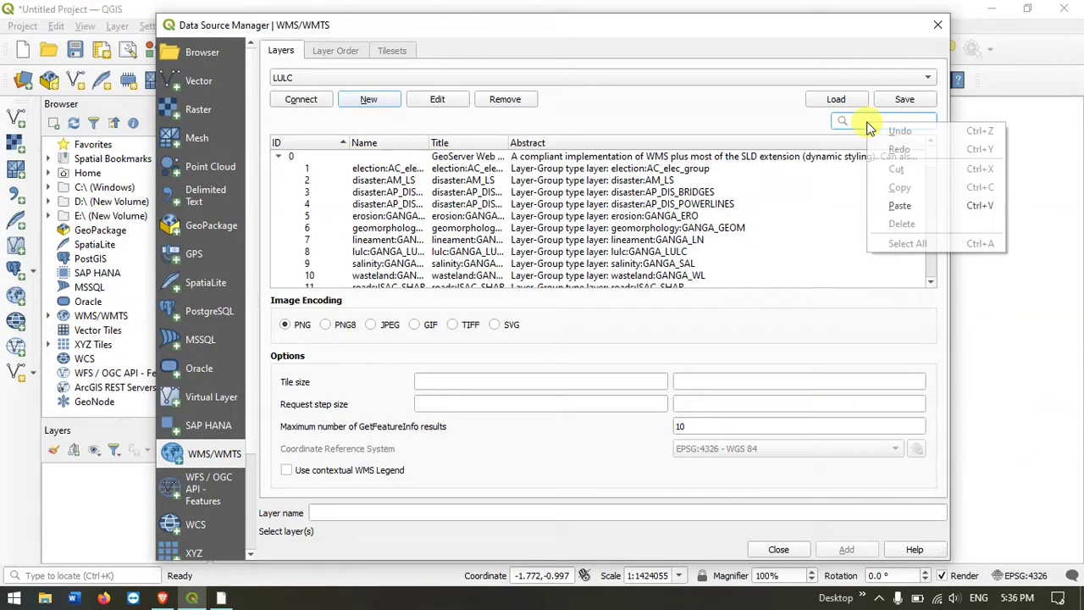
pyautogui.click(900, 205)
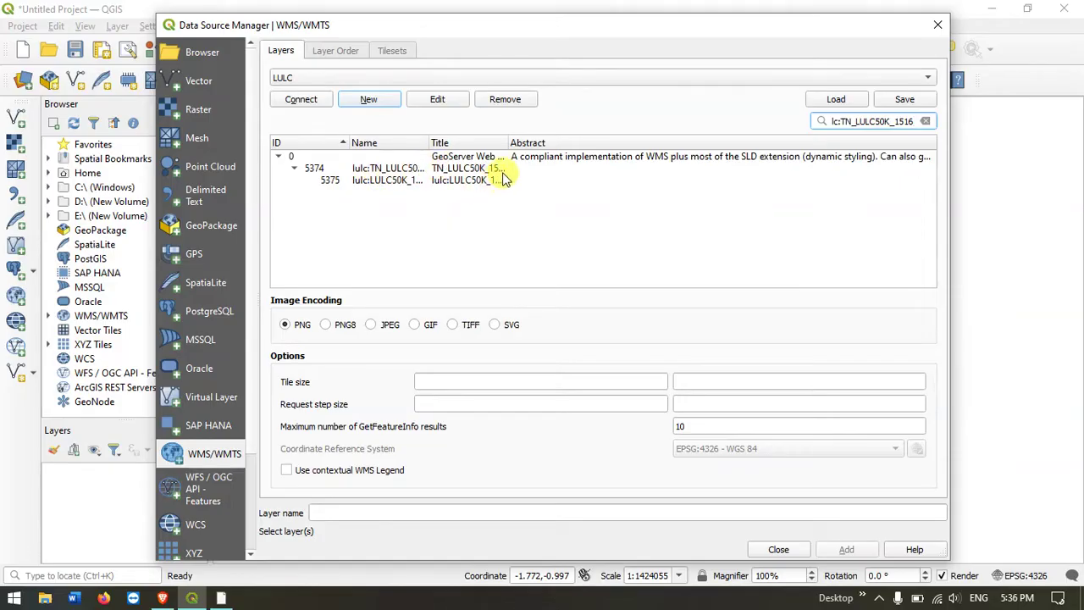
# Widen the title column, select the layer lulc:LULC50K_1516_NEW in the filtered list and add it to the project.
pyautogui.moveTo(510, 142); pyautogui.dragTo(599, 143)
pyautogui.click(475, 183)
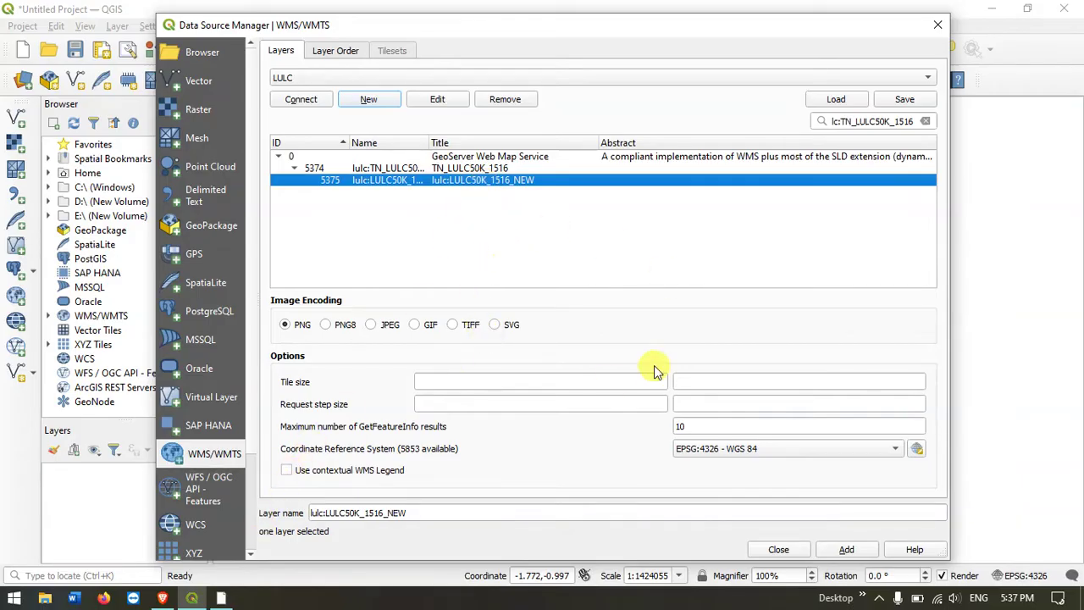
pyautogui.click(849, 550)
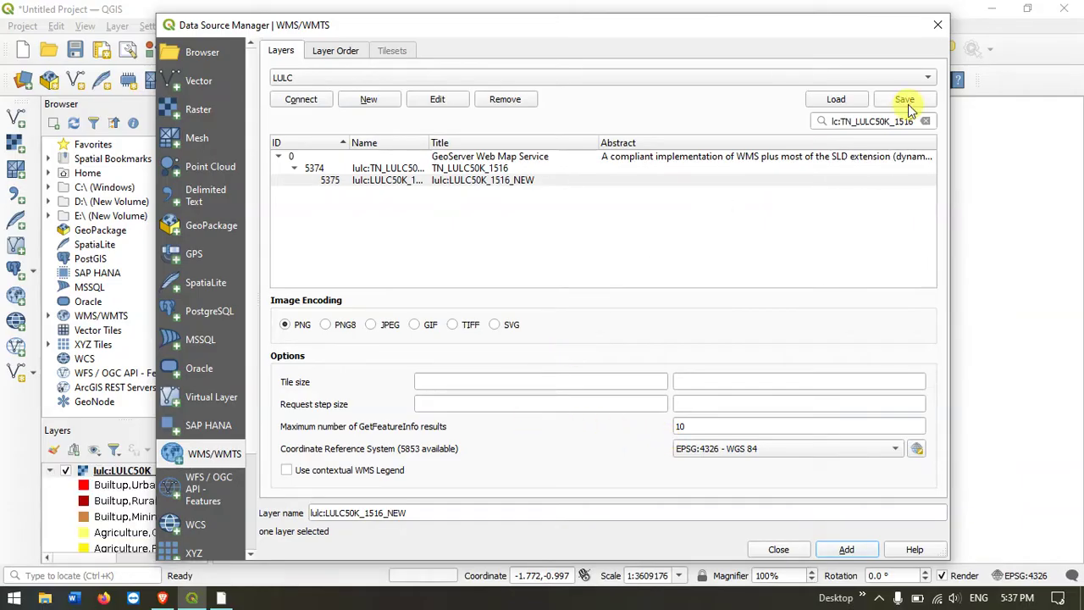
# Remove the added land use layer from the project and add it again with TIFF image encoding, closing the data source manager.
pyautogui.click(122, 473)
pyautogui.rightClick(121, 471)
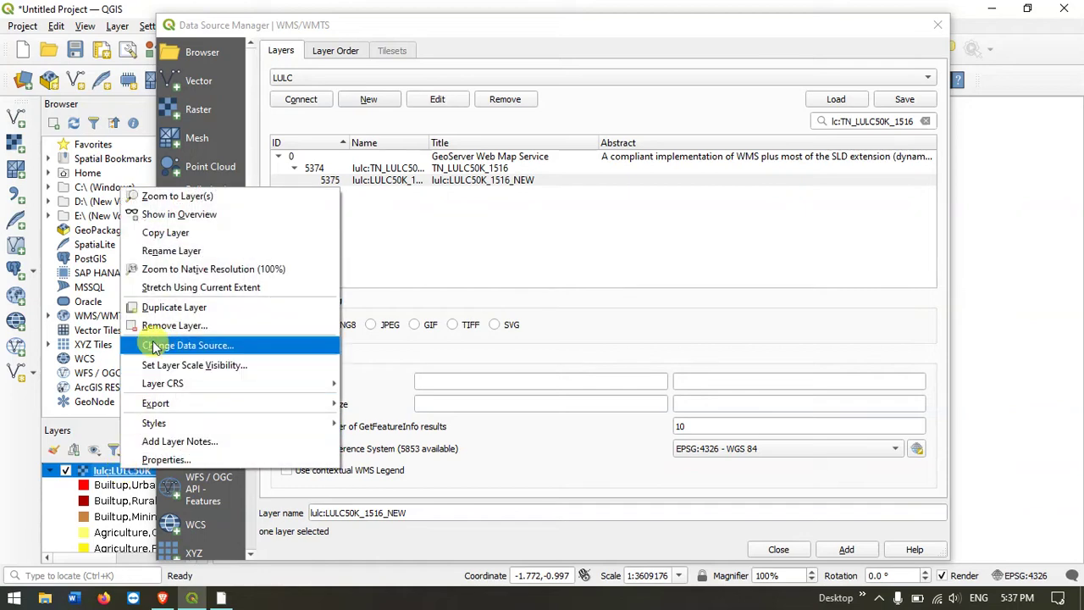
pyautogui.click(164, 329)
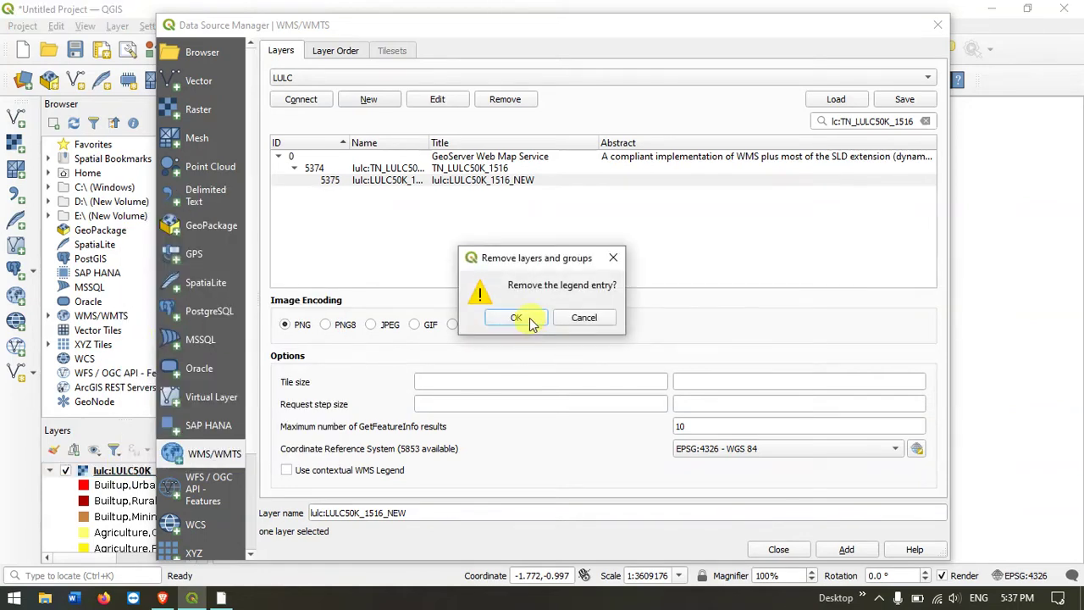
pyautogui.click(517, 317)
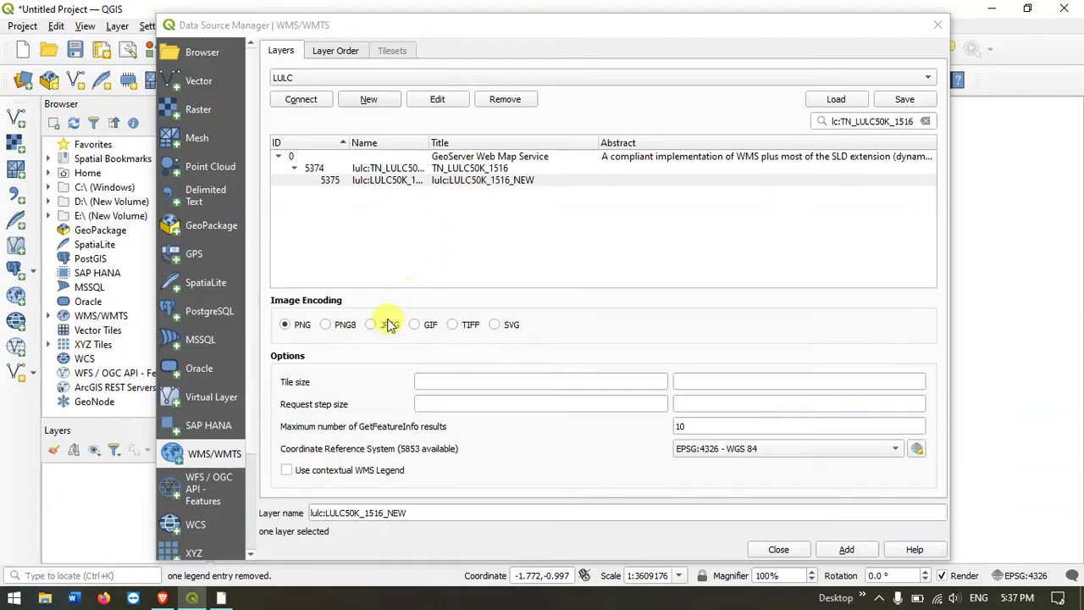
pyautogui.click(455, 327)
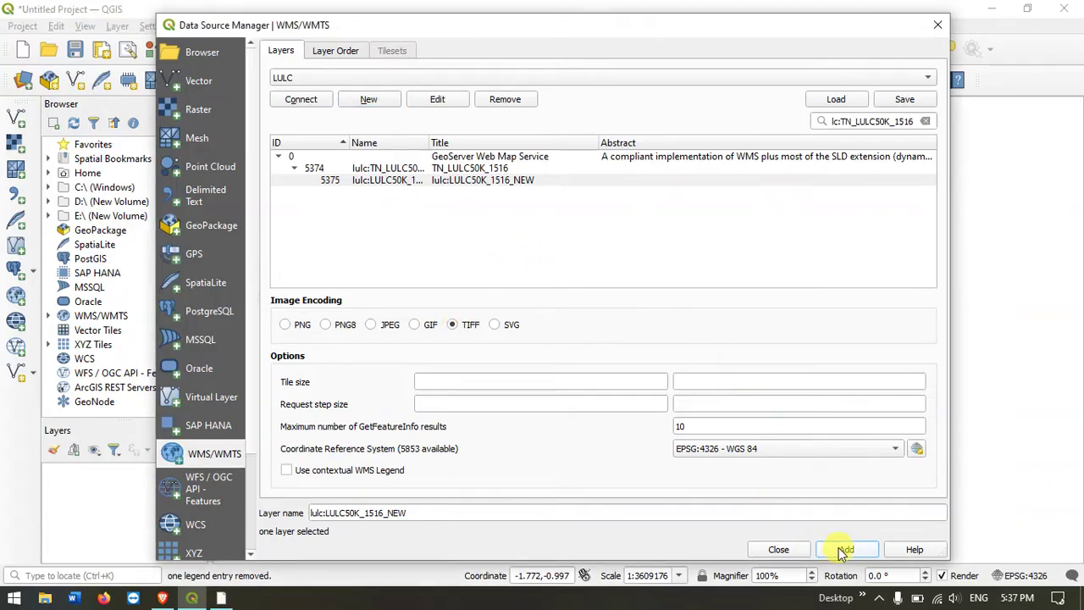
pyautogui.click(775, 547)
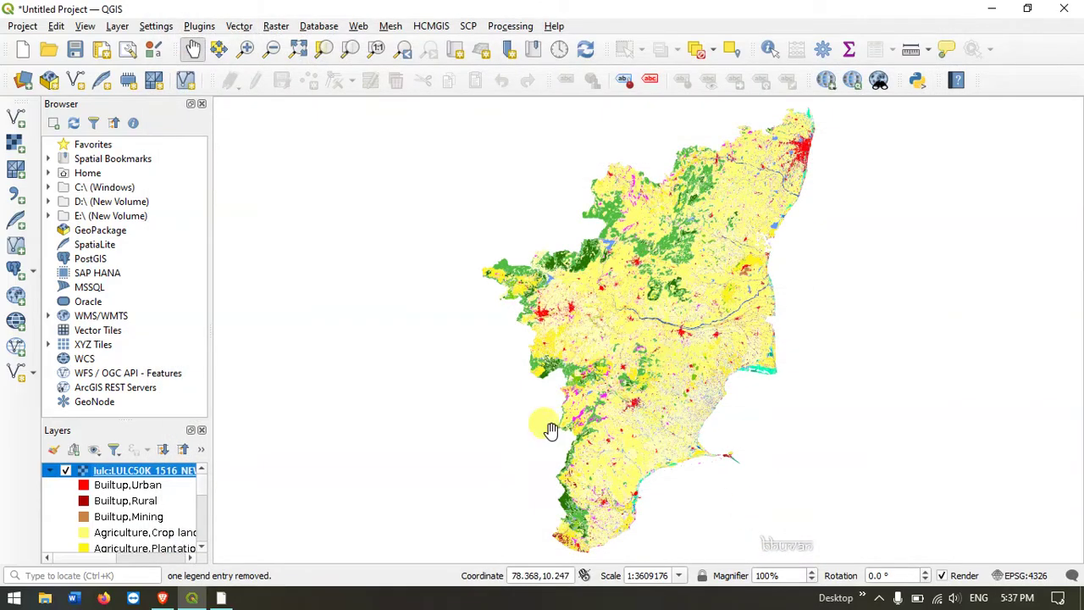
# Start exporting the lulc:LULC50K_1516_NEW layer as a GeoTIFF raster with VRT creation turned off.
pyautogui.rightClick(120, 472)
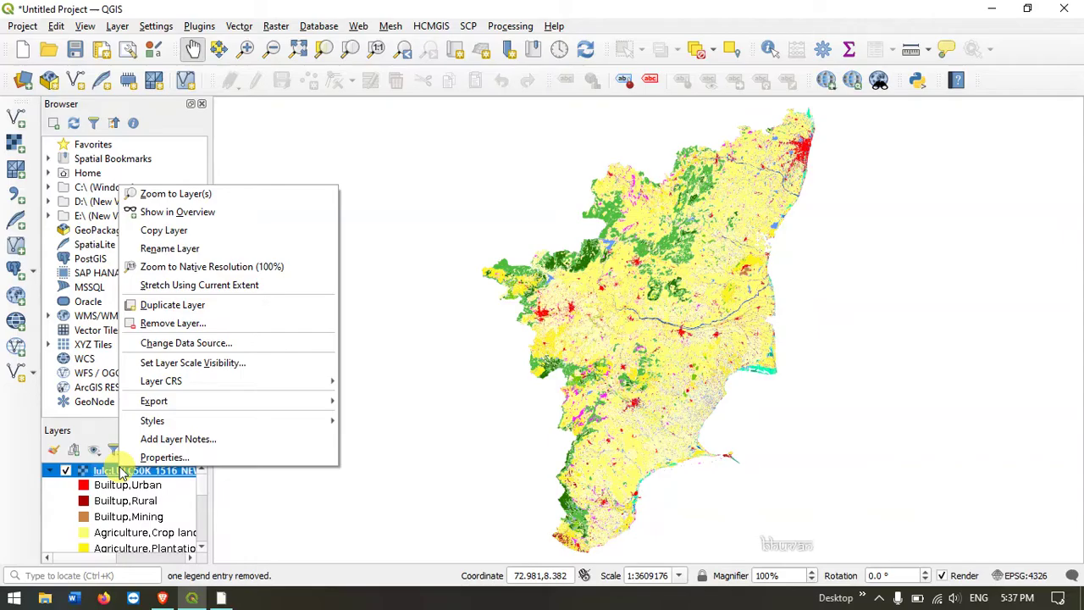
pyautogui.moveTo(156, 401)
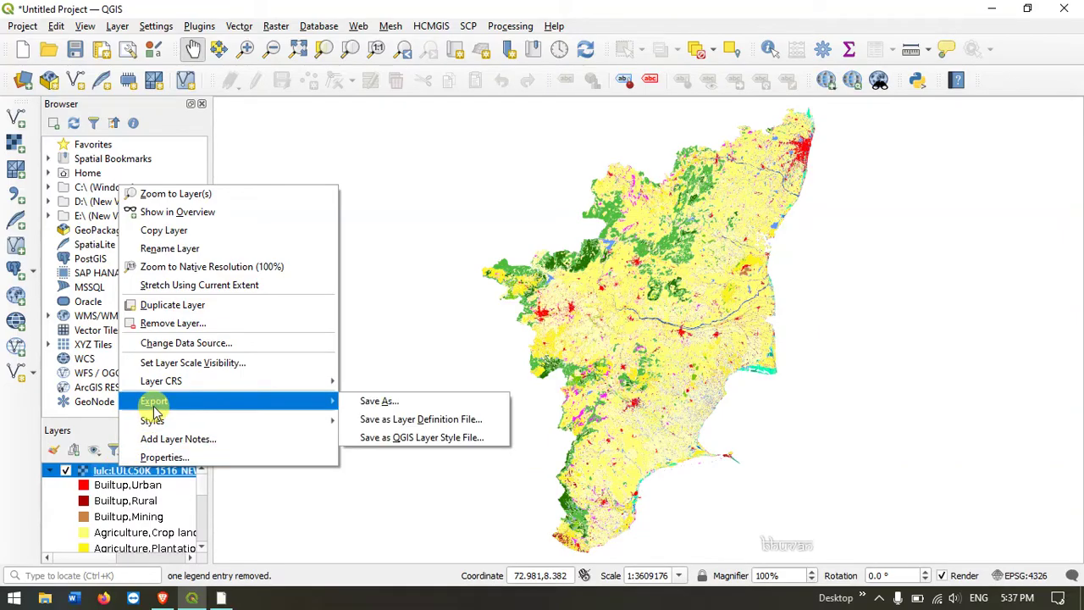
pyautogui.click(380, 406)
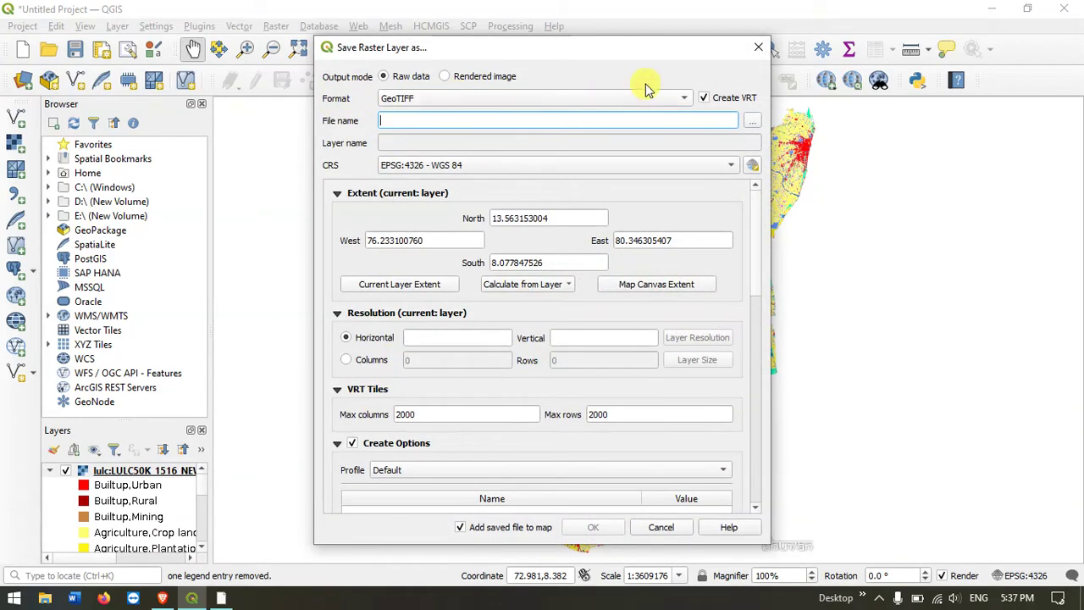
pyautogui.click(704, 98)
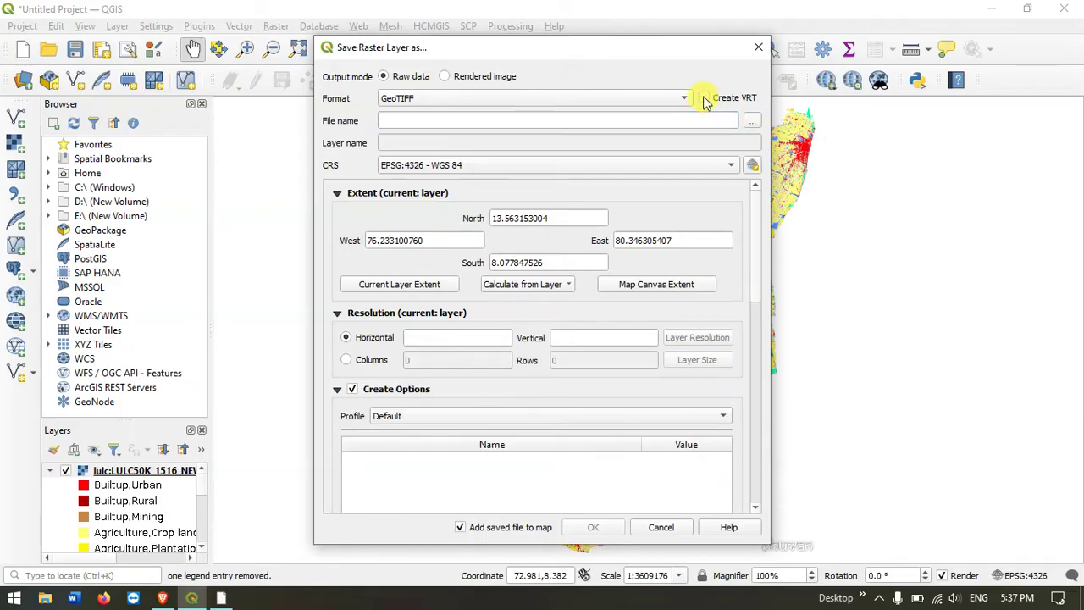
# Set the export file to LULC in D:\shapefiles\Bhuvan and calculate the extent from the lulc:LULC50K_1516_NEW layer.
pyautogui.click(752, 127)
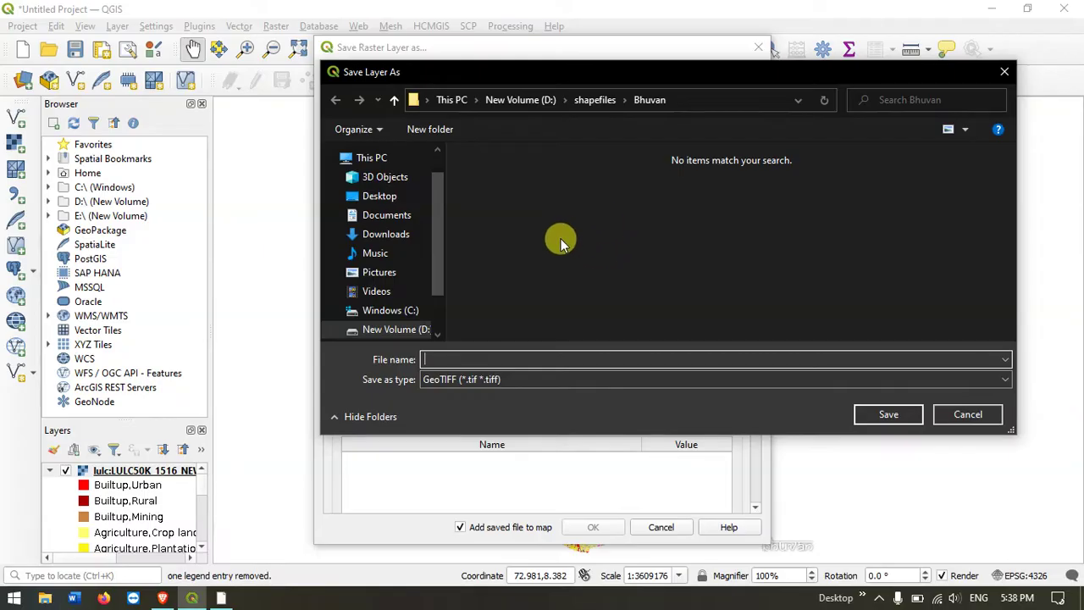
pyautogui.rightClick(527, 230)
pyautogui.click(491, 311)
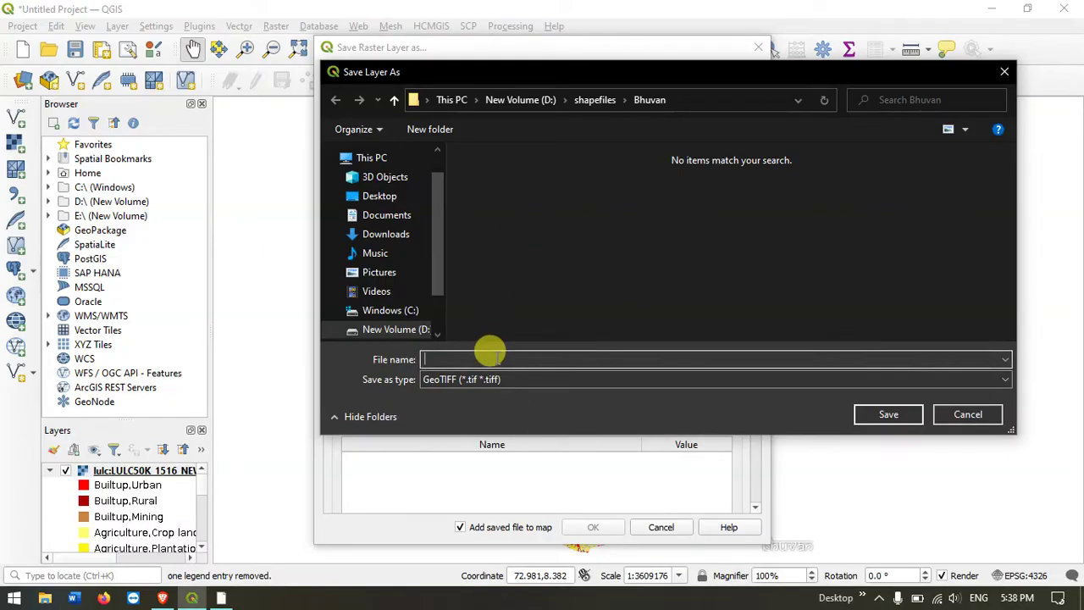
pyautogui.write('LULC')
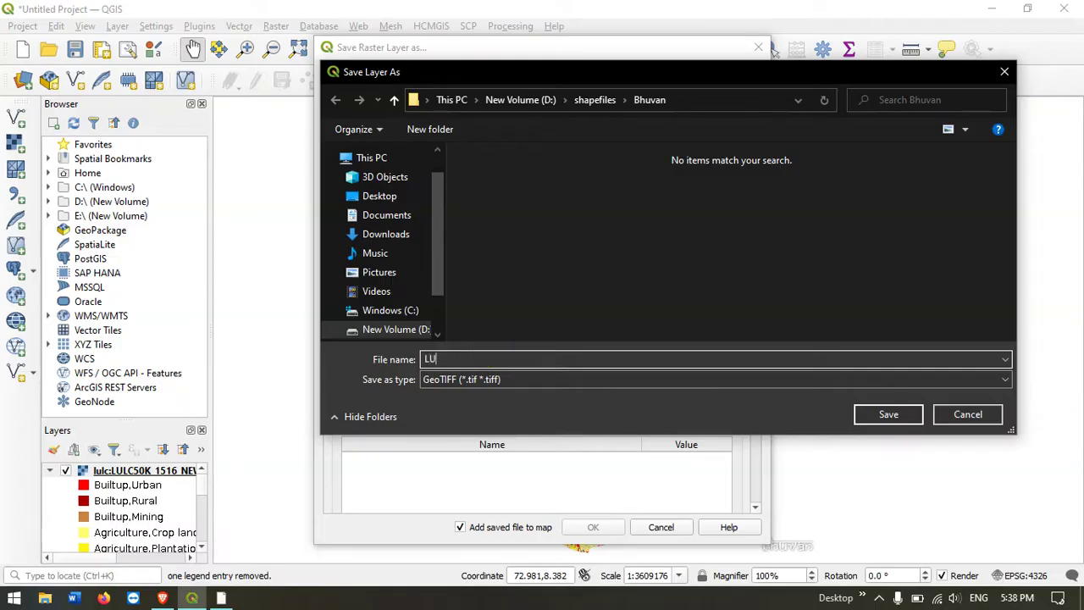
pyautogui.click(898, 415)
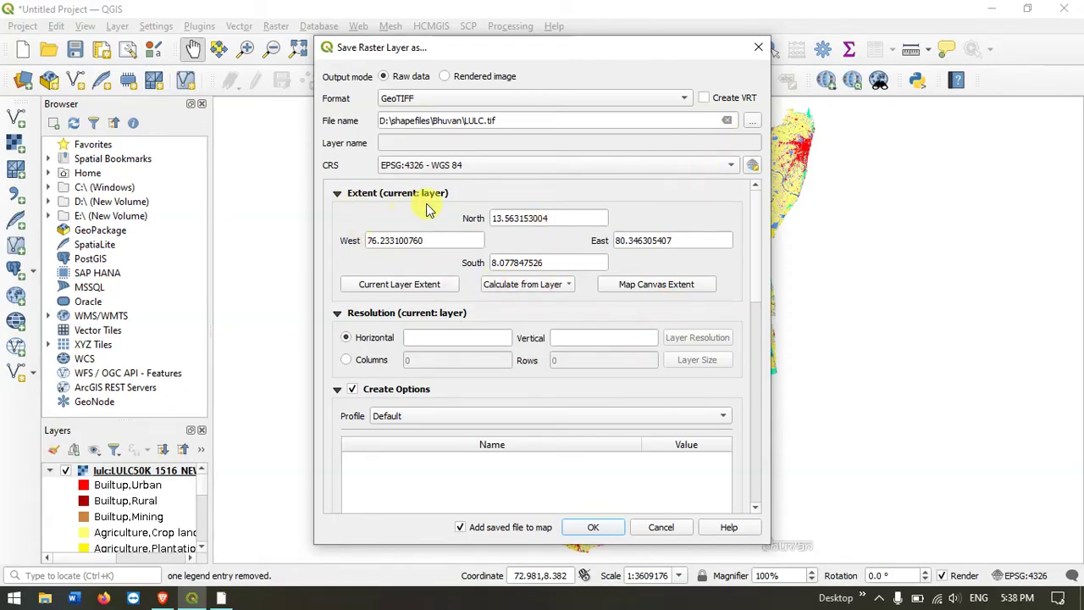
pyautogui.click(520, 288)
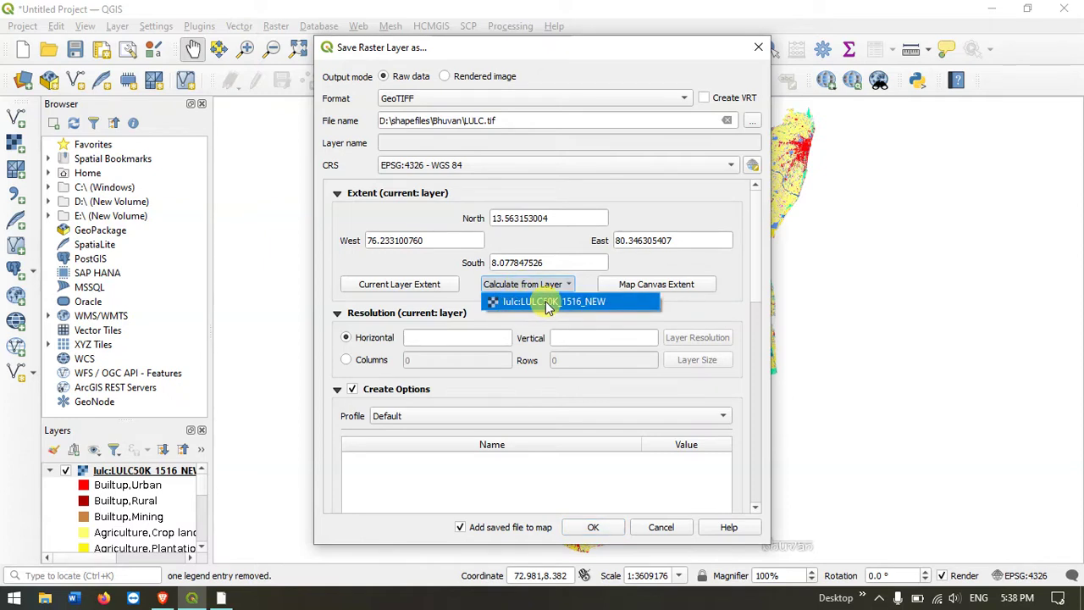
pyautogui.click(547, 303)
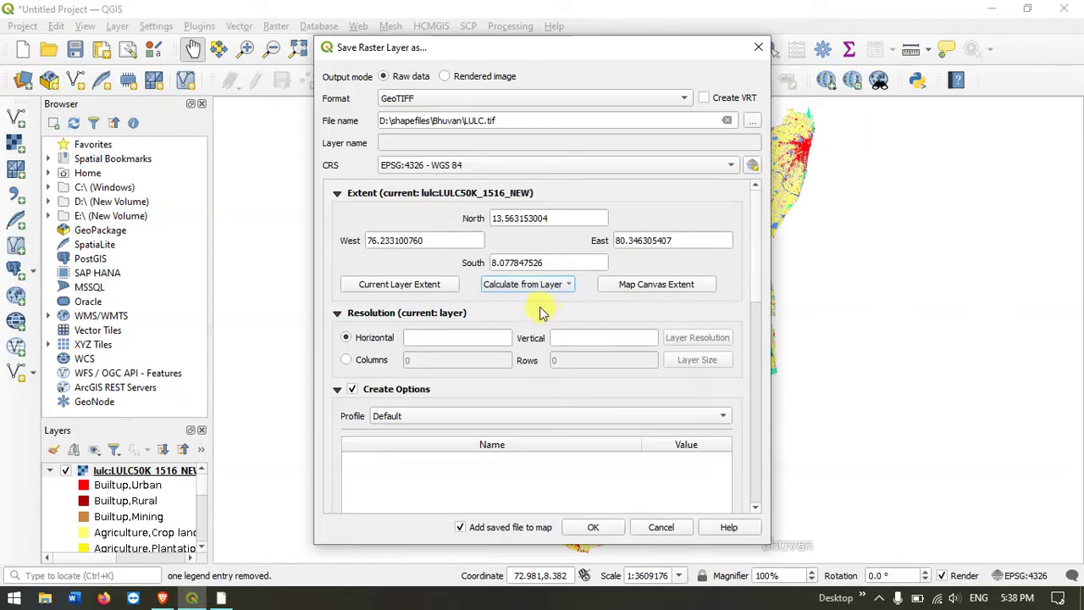
# Define the output resolution by size as 10000 columns and 10000 rows, and run the GeoTIFF export.
pyautogui.click(356, 367)
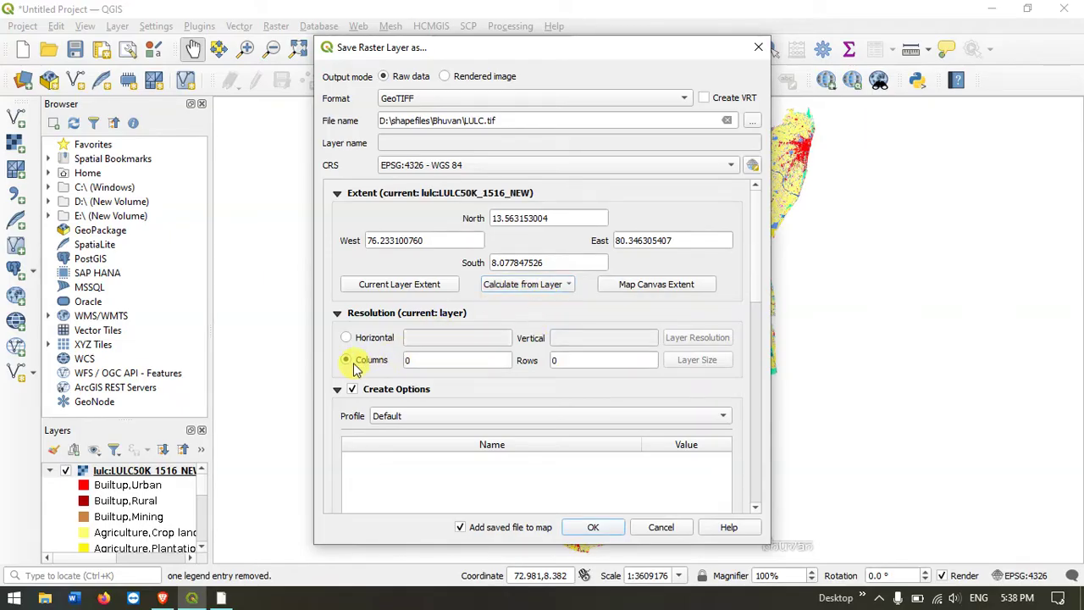
pyautogui.doubleClick(443, 359)
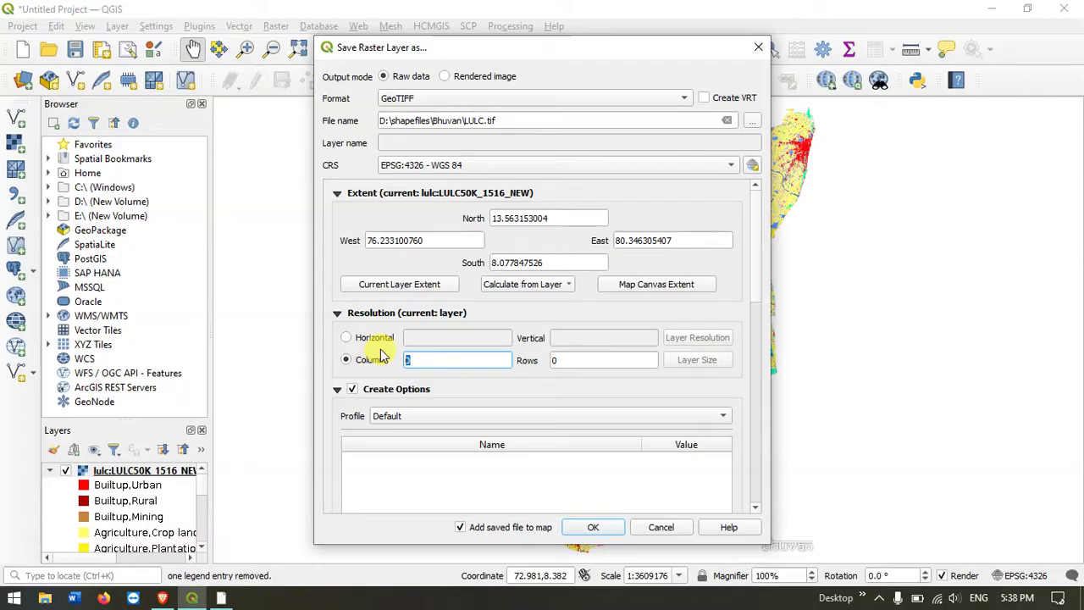
pyautogui.write('1')
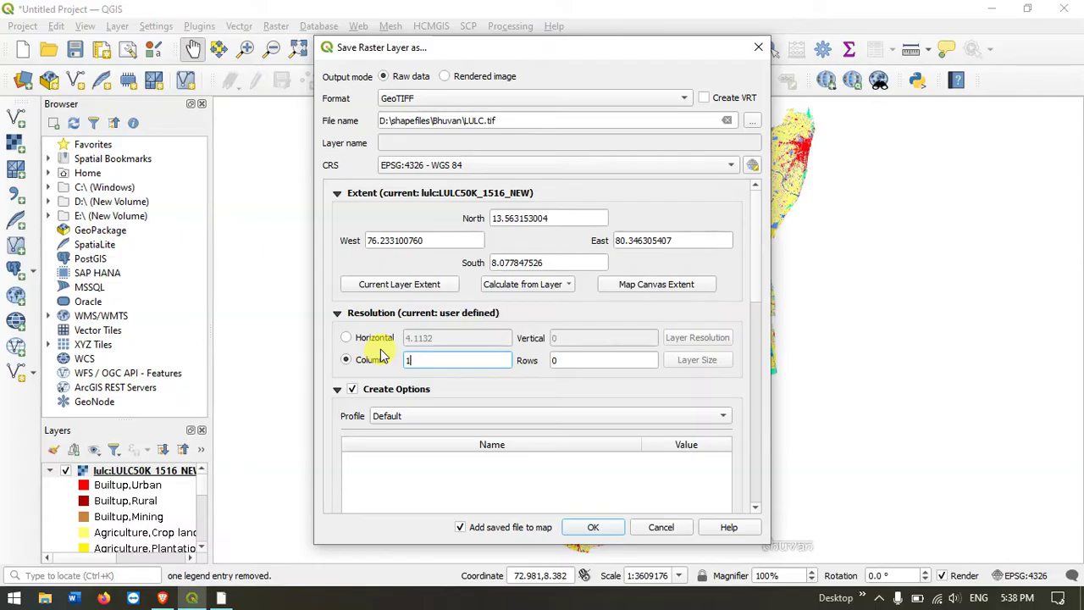
pyautogui.write('00000')
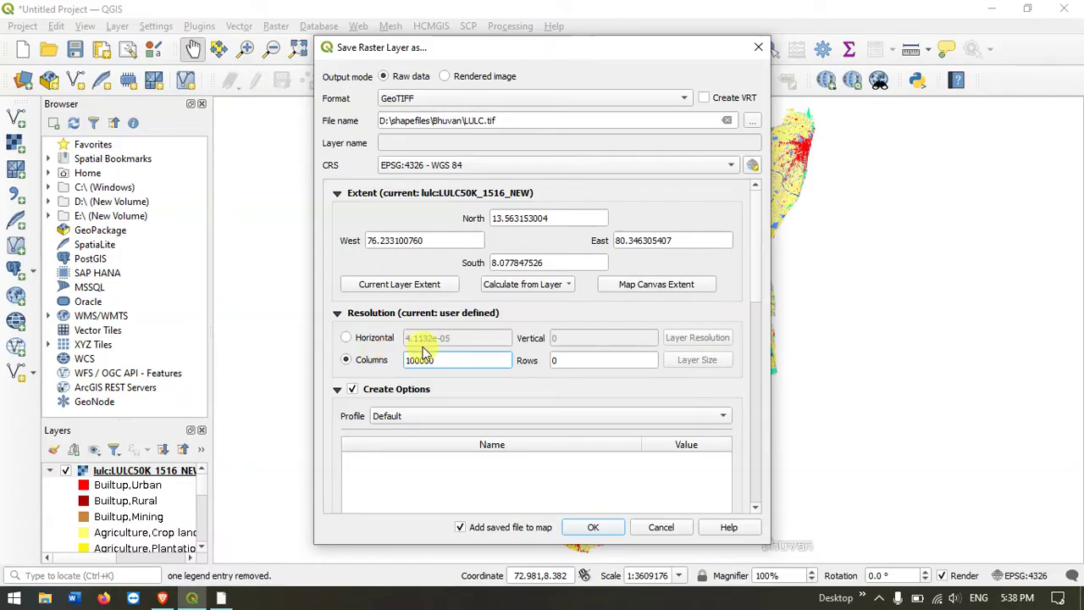
pyautogui.doubleClick(579, 361)
pyautogui.write('100000')
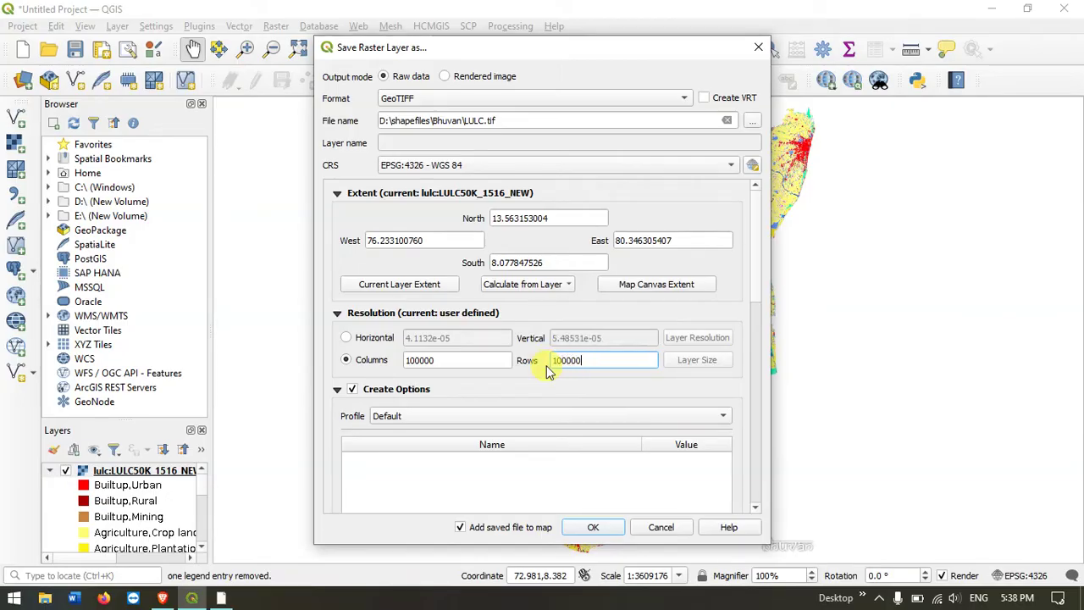
pyautogui.press('BackSpace')
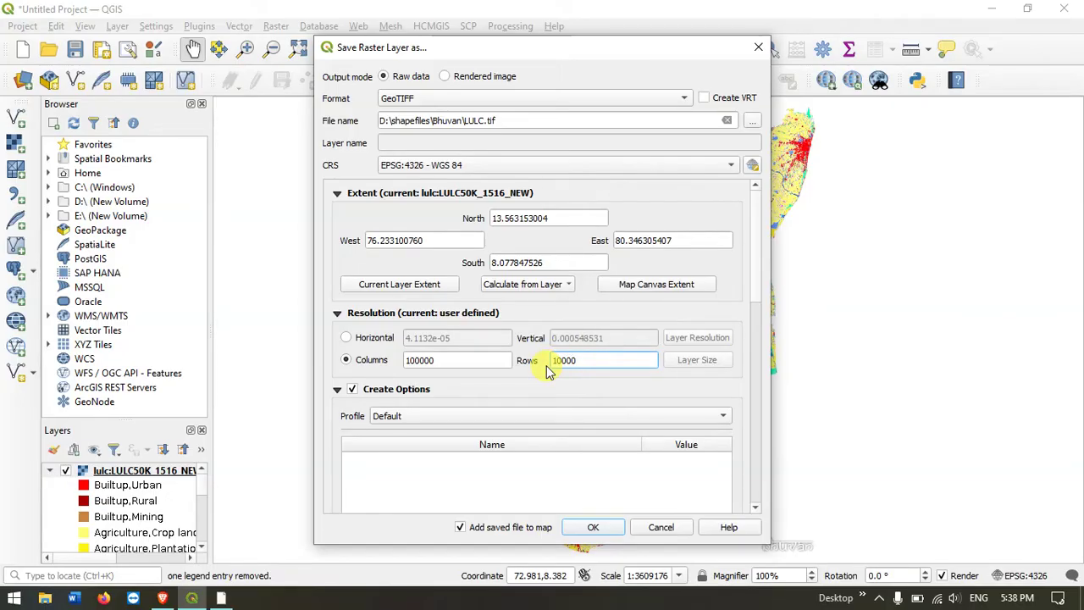
pyautogui.click(488, 357)
pyautogui.press('BackSpace')
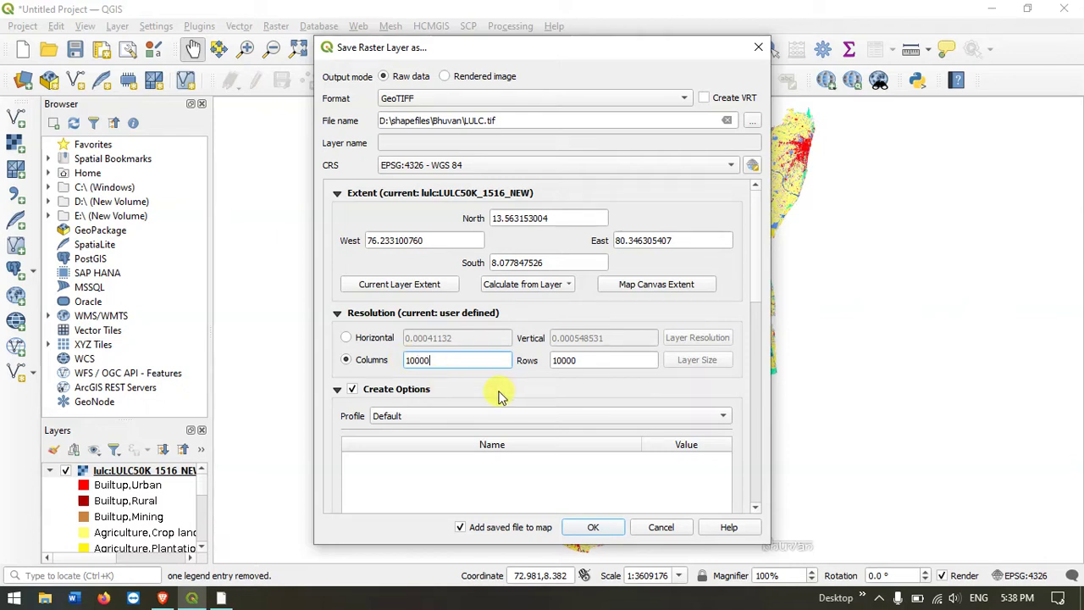
pyautogui.click(601, 529)
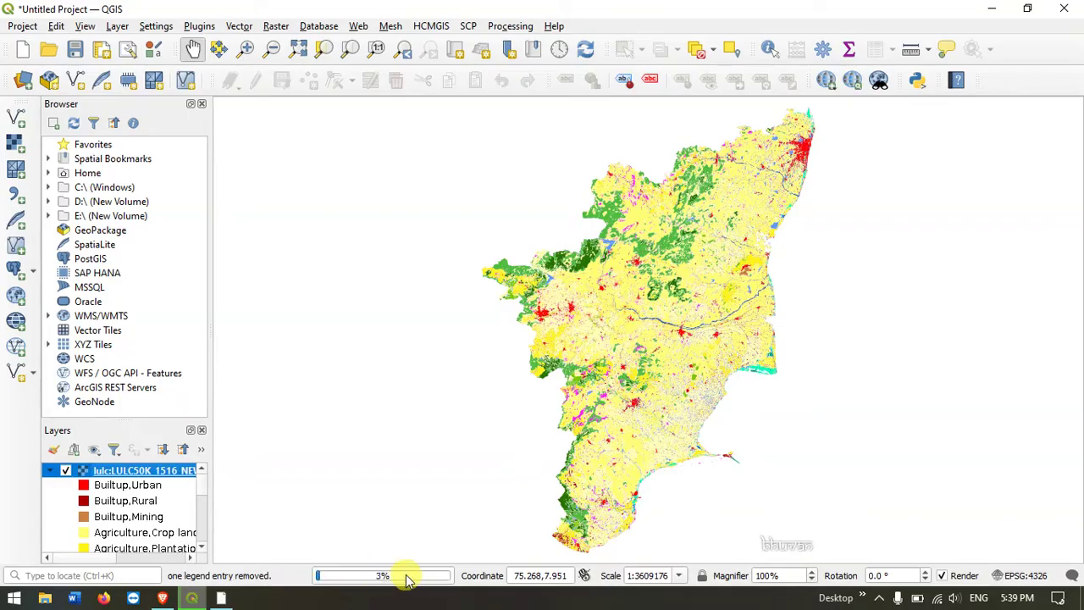
# Check the export's progress and examine the WMS land use layer around the built-up area on the northeastern coast.
pyautogui.moveTo(391, 577)
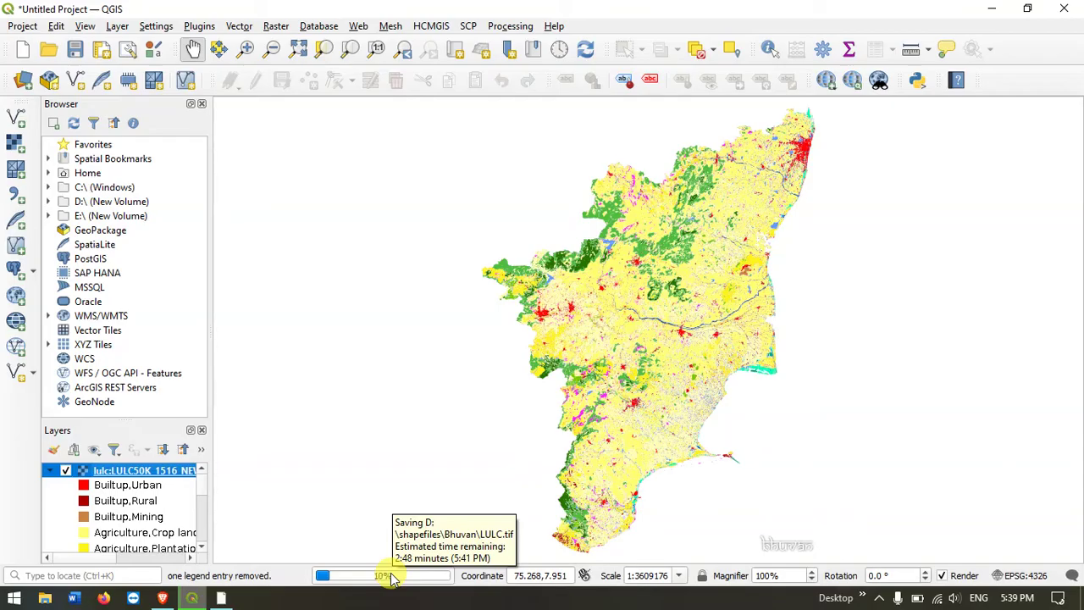
pyautogui.click(391, 577)
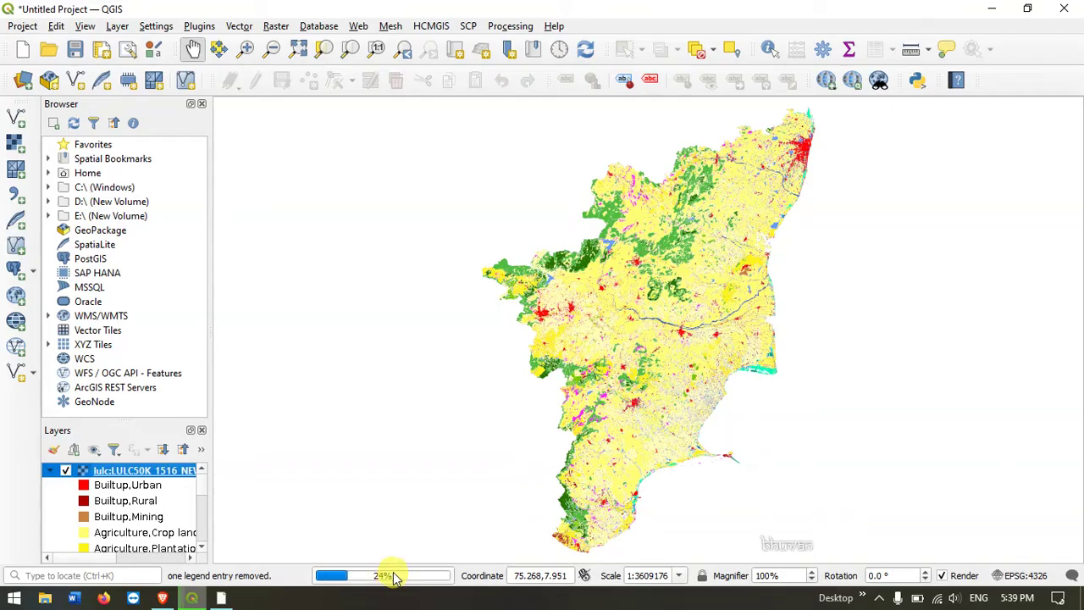
pyautogui.scroll(2, 717, 194)
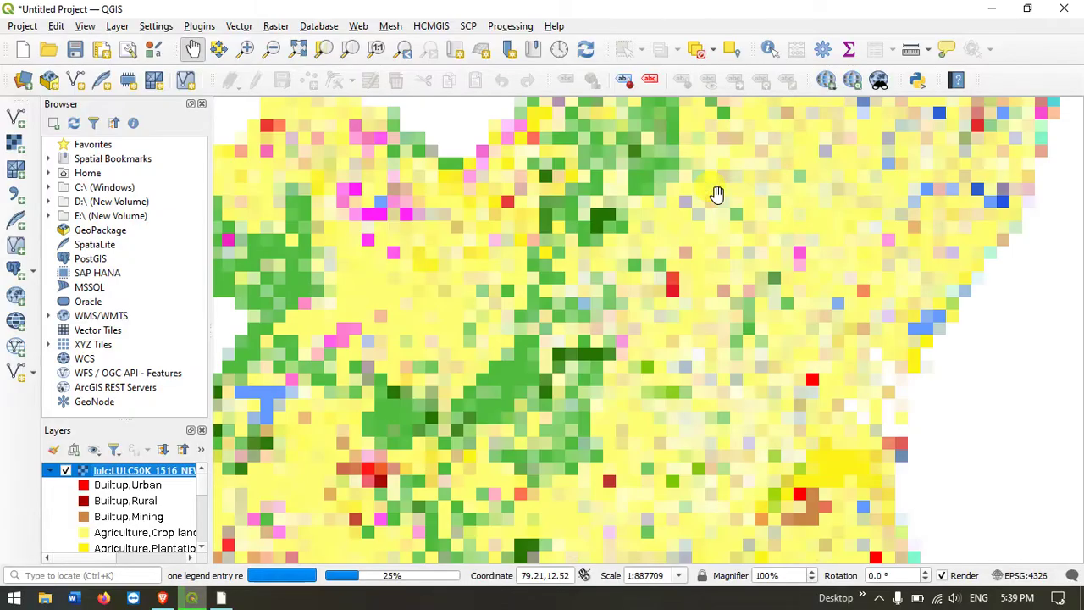
pyautogui.moveTo(762, 181); pyautogui.dragTo(662, 343)
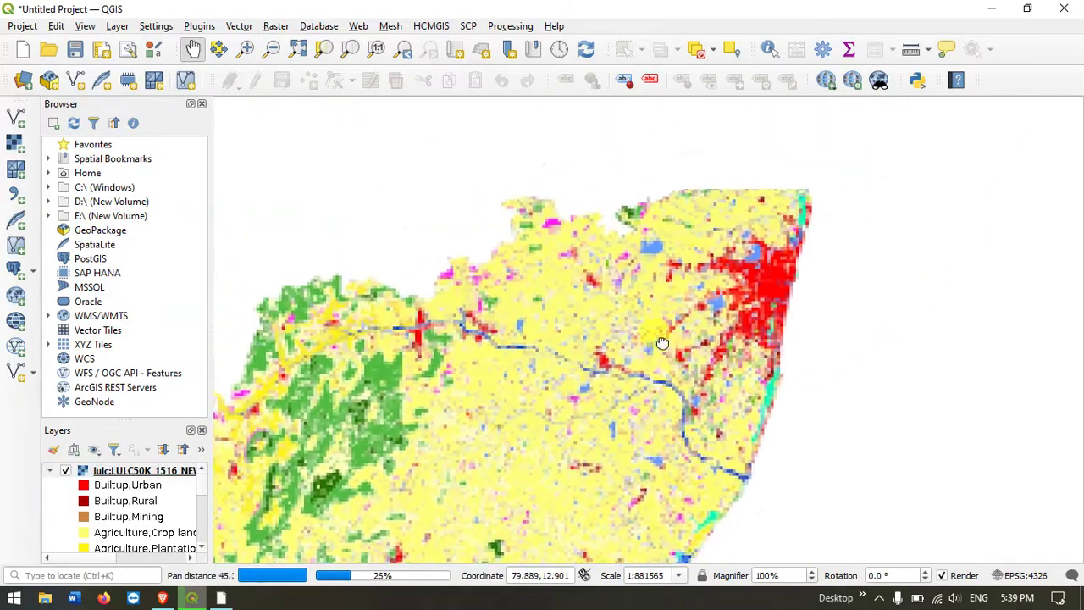
pyautogui.scroll(1, 742, 284)
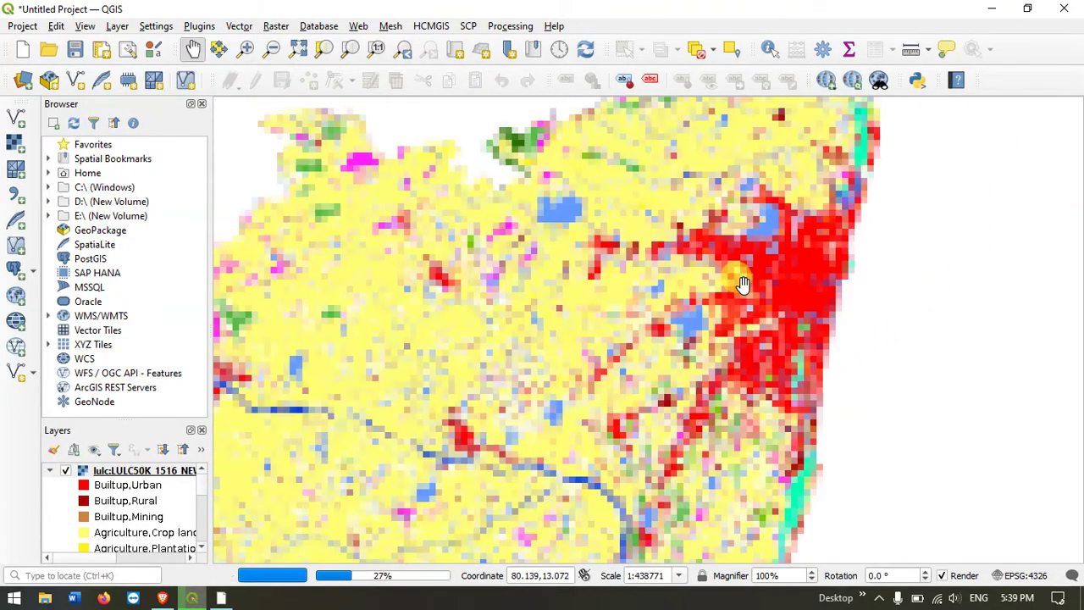
pyautogui.scroll(2, 742, 284)
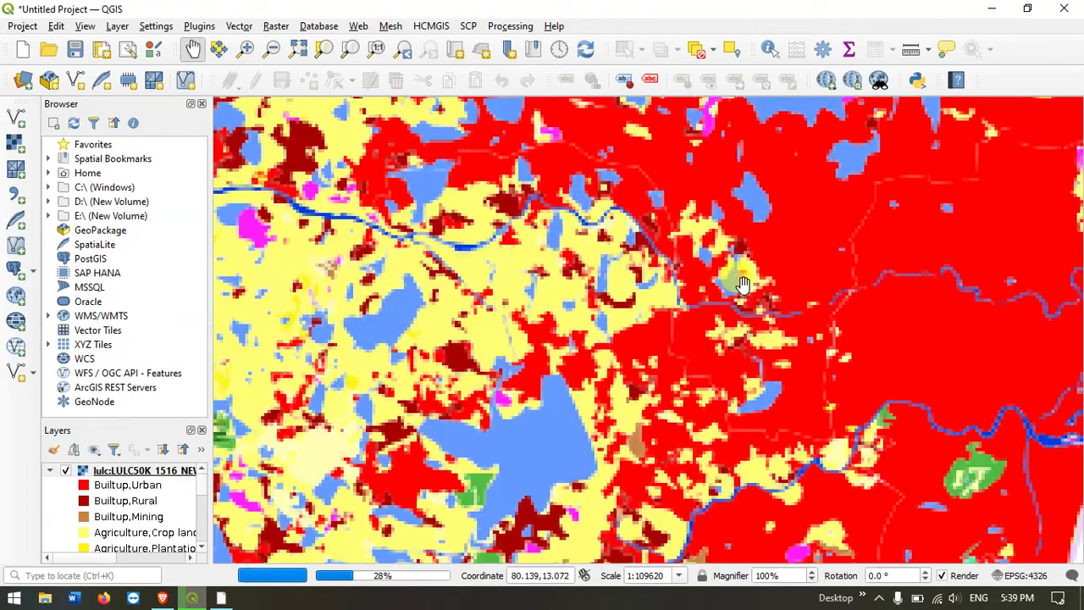
pyautogui.scroll(-2, 743, 284)
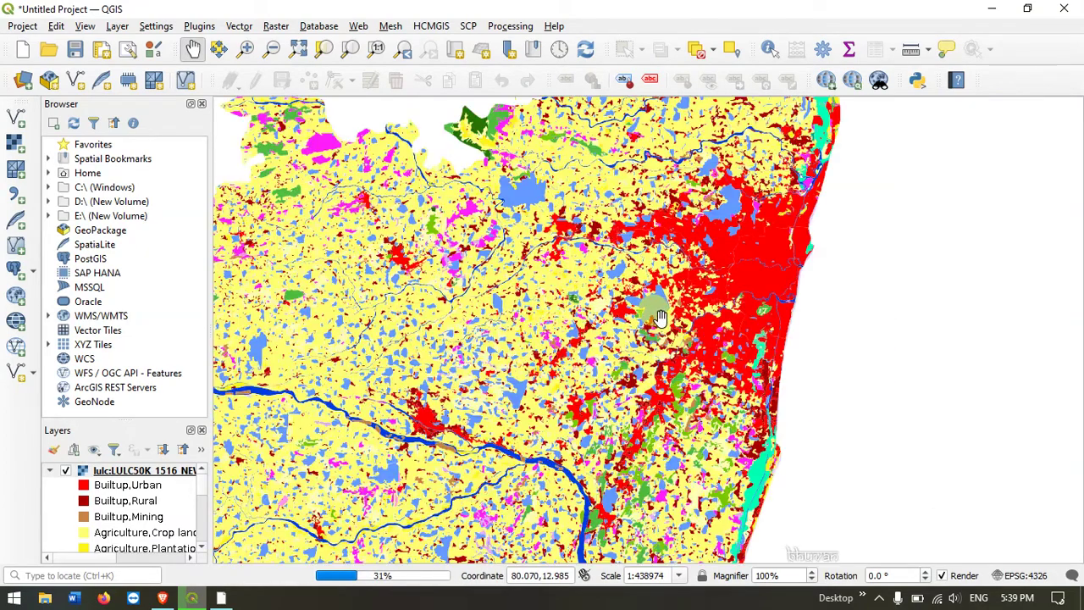
pyautogui.scroll(-2, 604, 281)
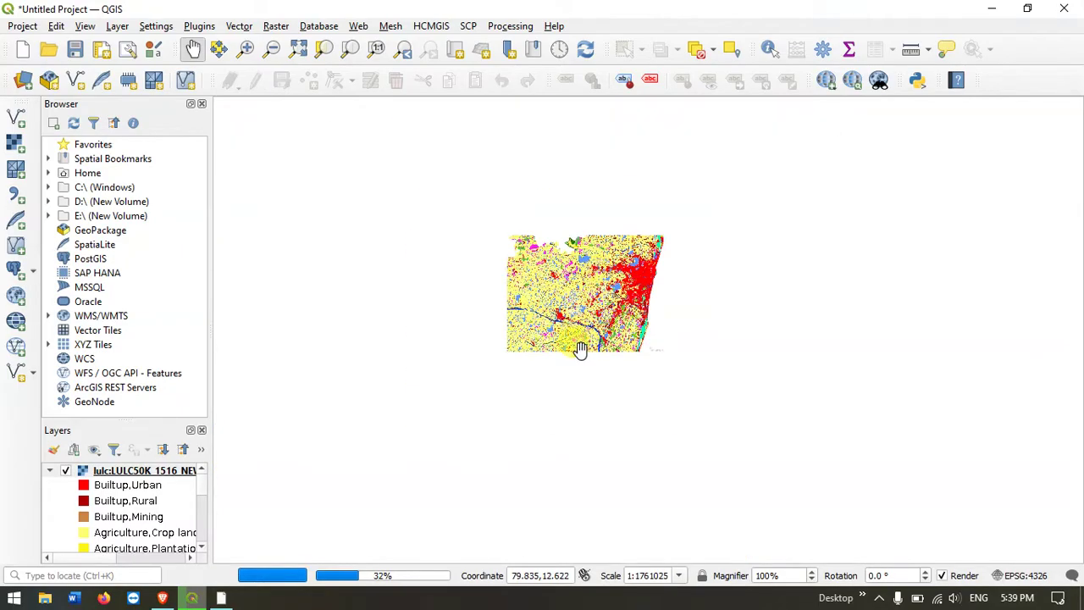
pyautogui.scroll(-1, 655, 256)
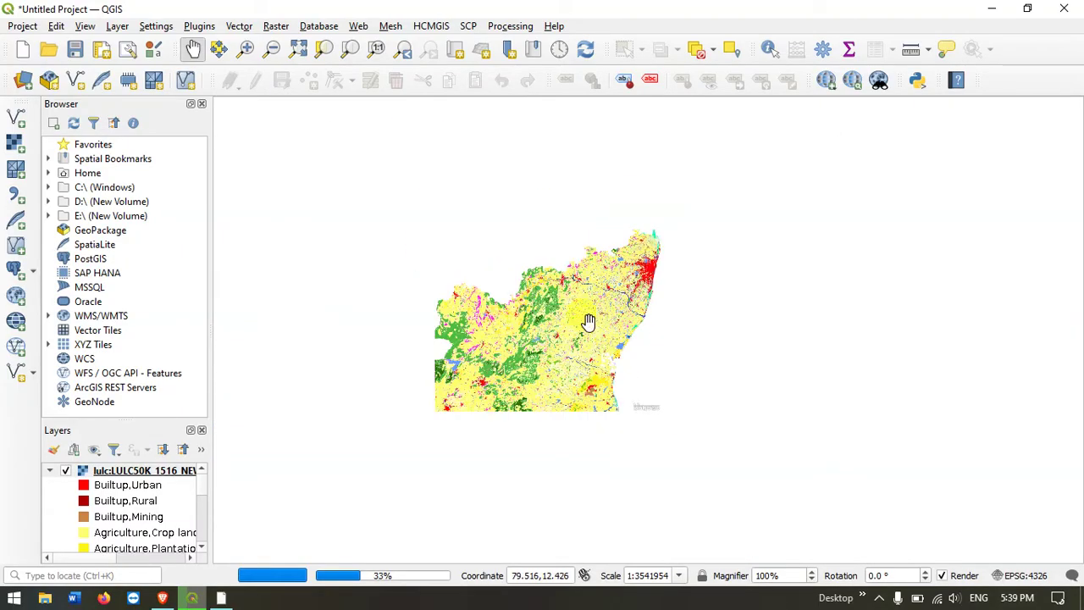
pyautogui.moveTo(565, 359); pyautogui.dragTo(627, 230)
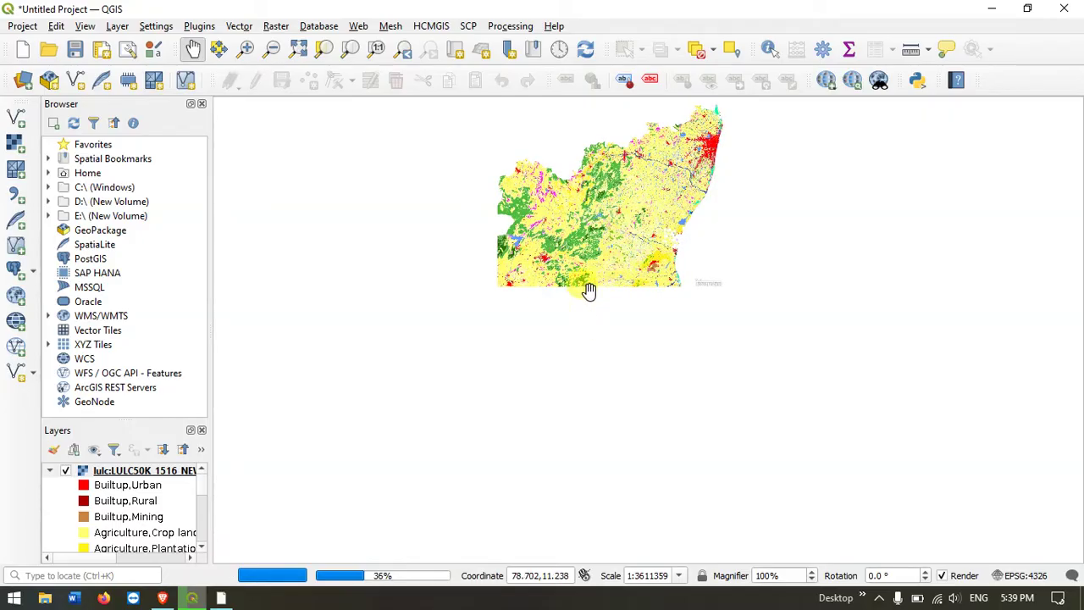
pyautogui.scroll(1, 576, 337)
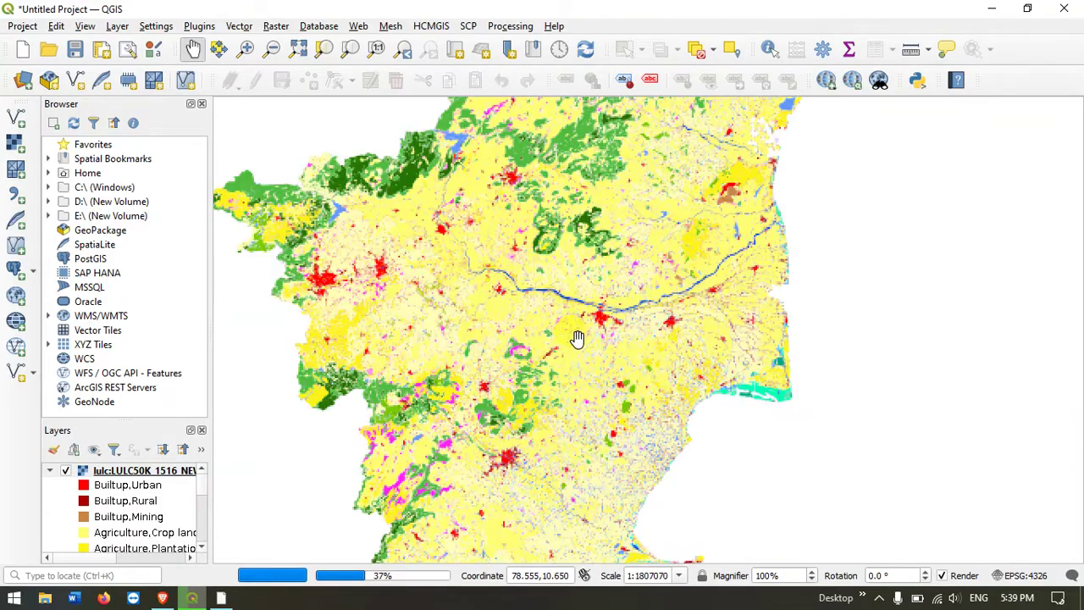
# Review the land use classes in the layer legend and examine the central river area and northeastern coast while the export runs.
pyautogui.scroll(-6, 173, 508)
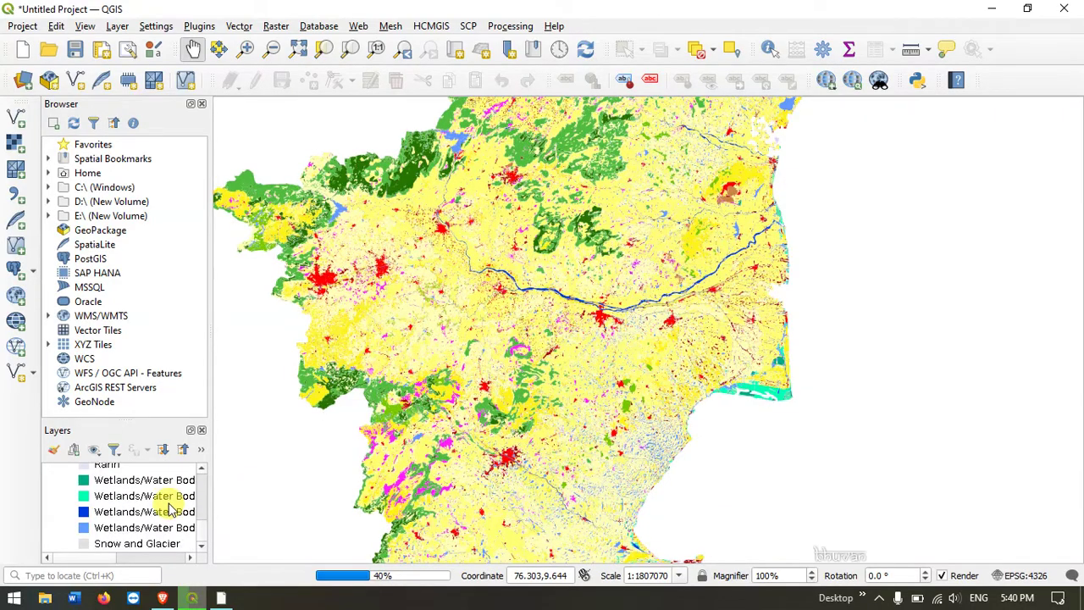
pyautogui.scroll(6, 172, 511)
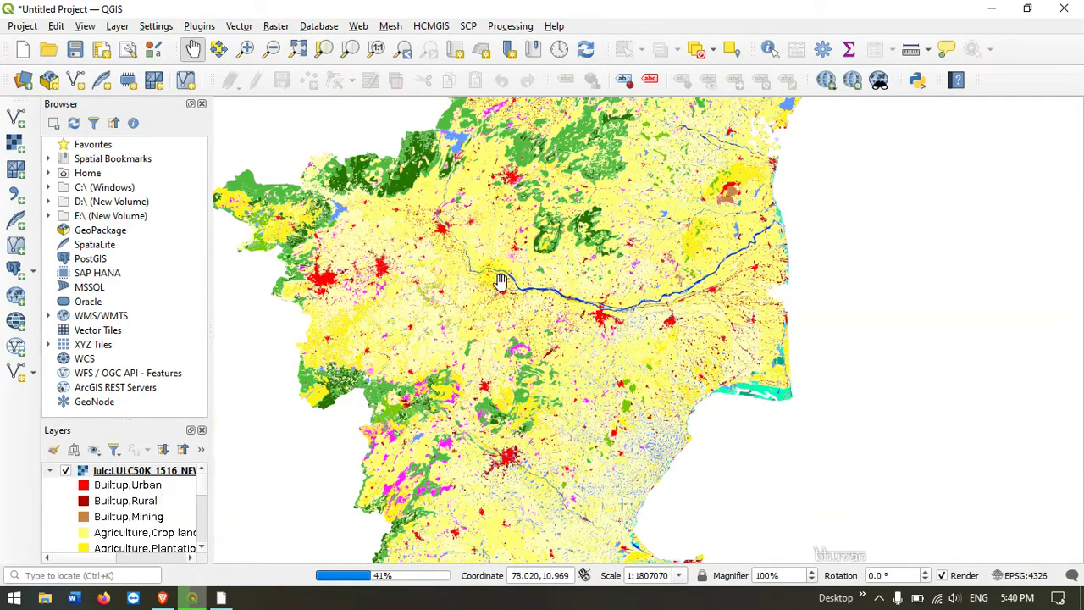
pyautogui.scroll(3, 472, 290)
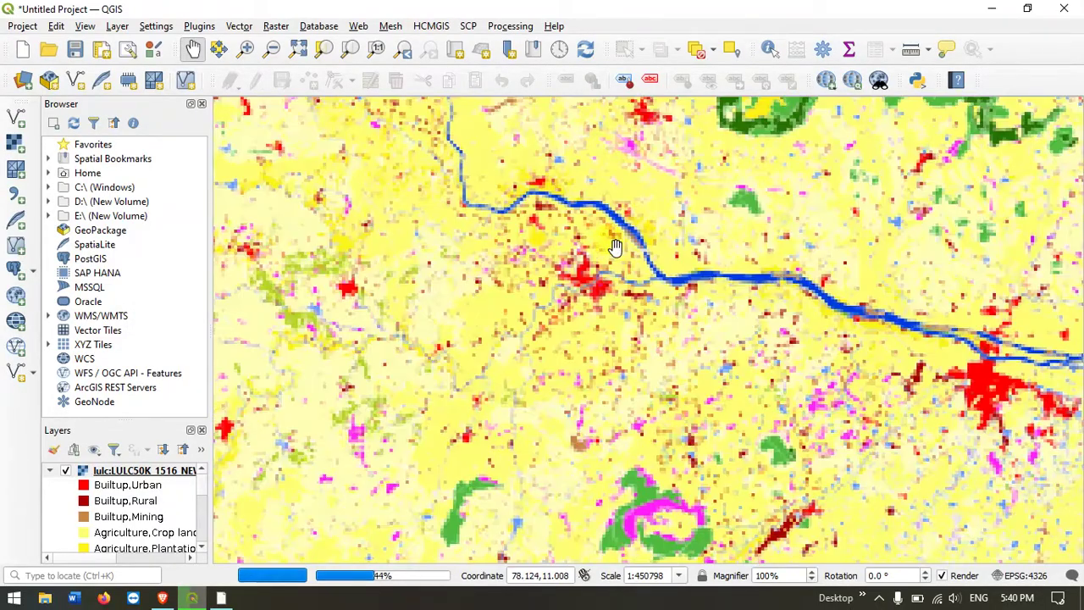
pyautogui.scroll(2, 616, 247)
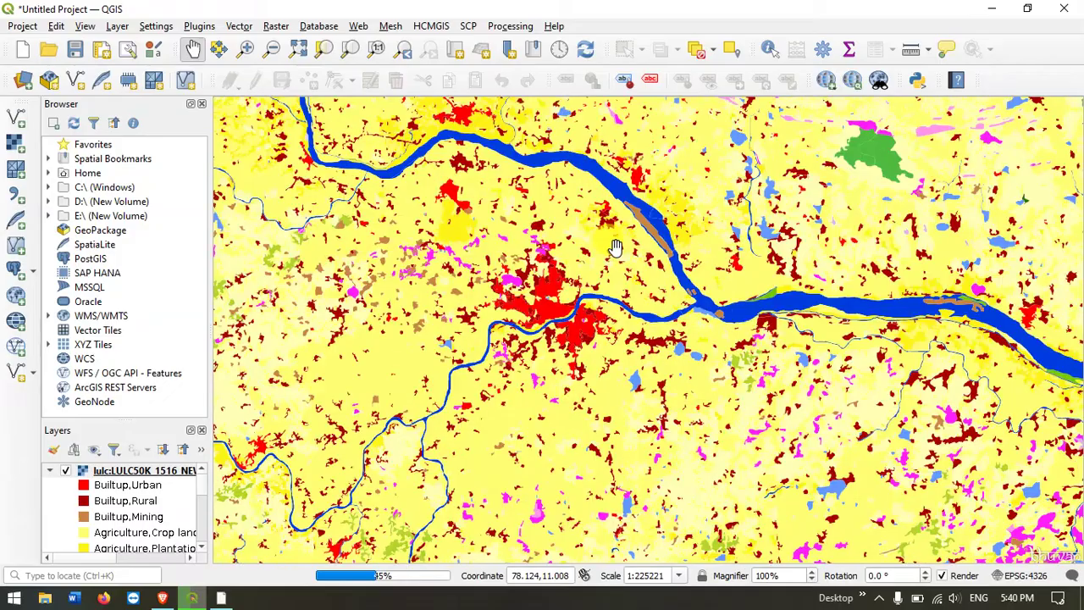
pyautogui.scroll(-1, 534, 284)
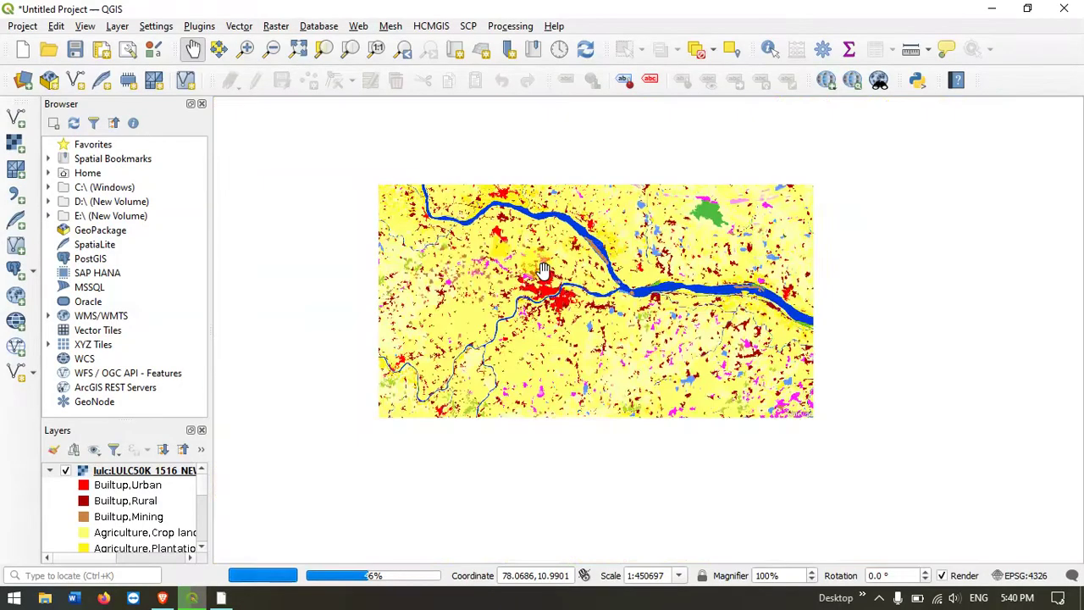
pyautogui.scroll(-1, 531, 310)
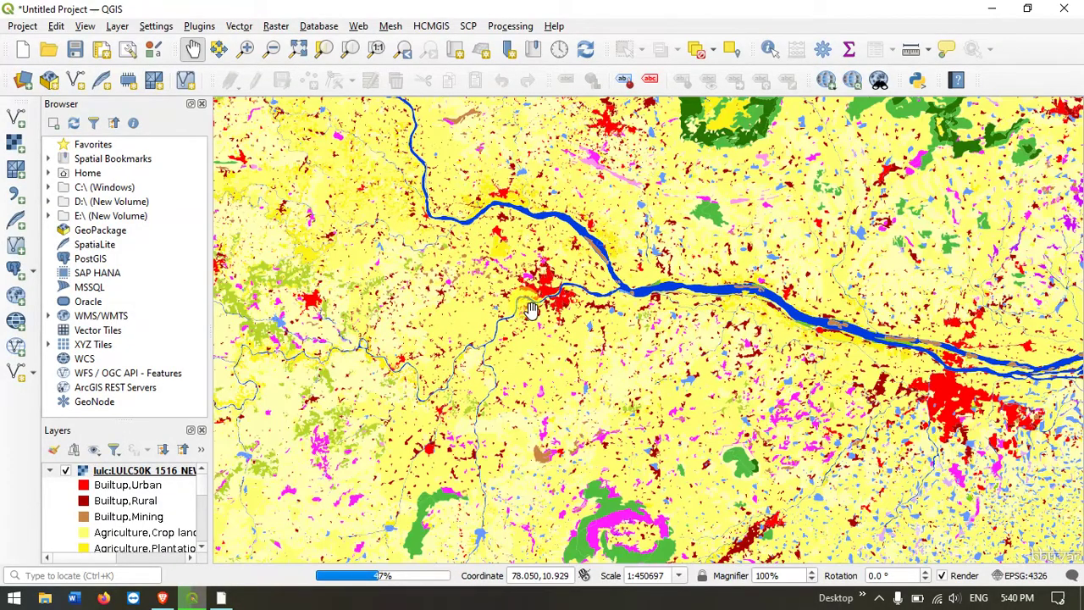
pyautogui.scroll(-2, 531, 310)
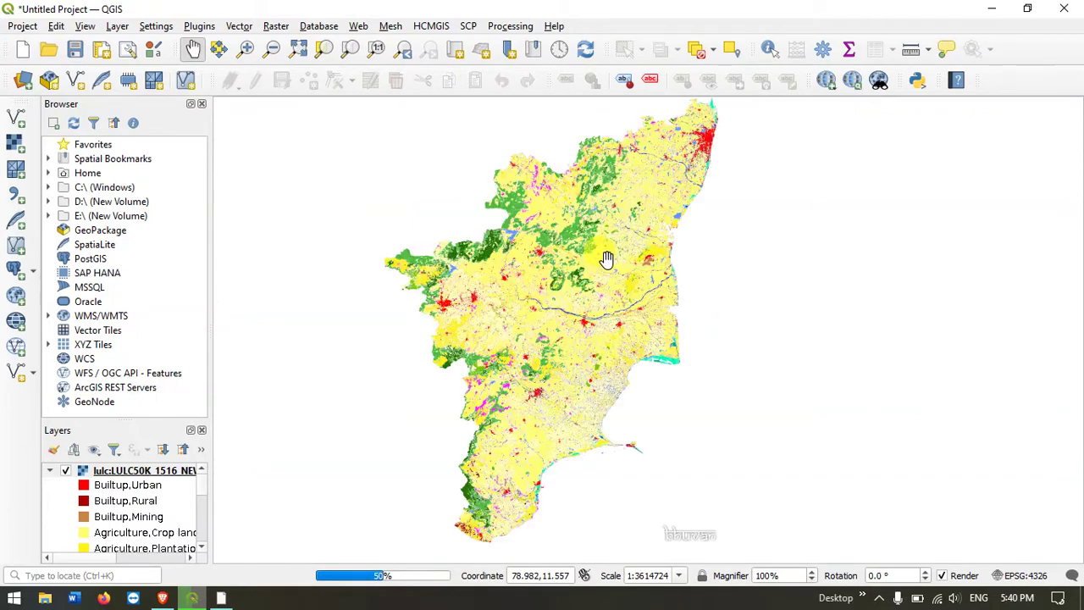
pyautogui.moveTo(630, 224); pyautogui.dragTo(650, 250)
pyautogui.scroll(2, 650, 250)
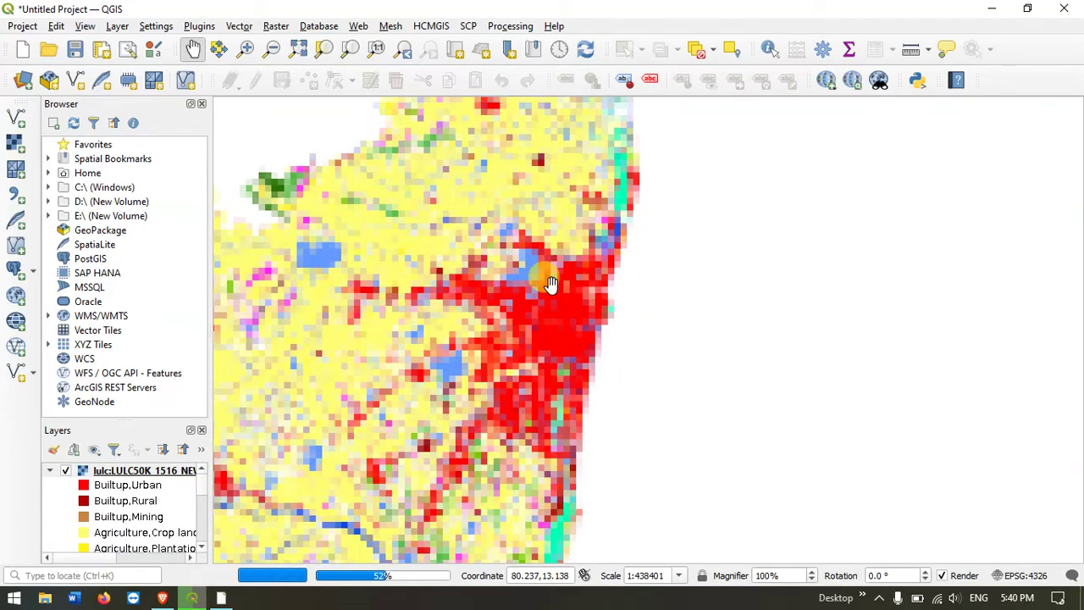
pyautogui.moveTo(472, 304); pyautogui.dragTo(649, 293)
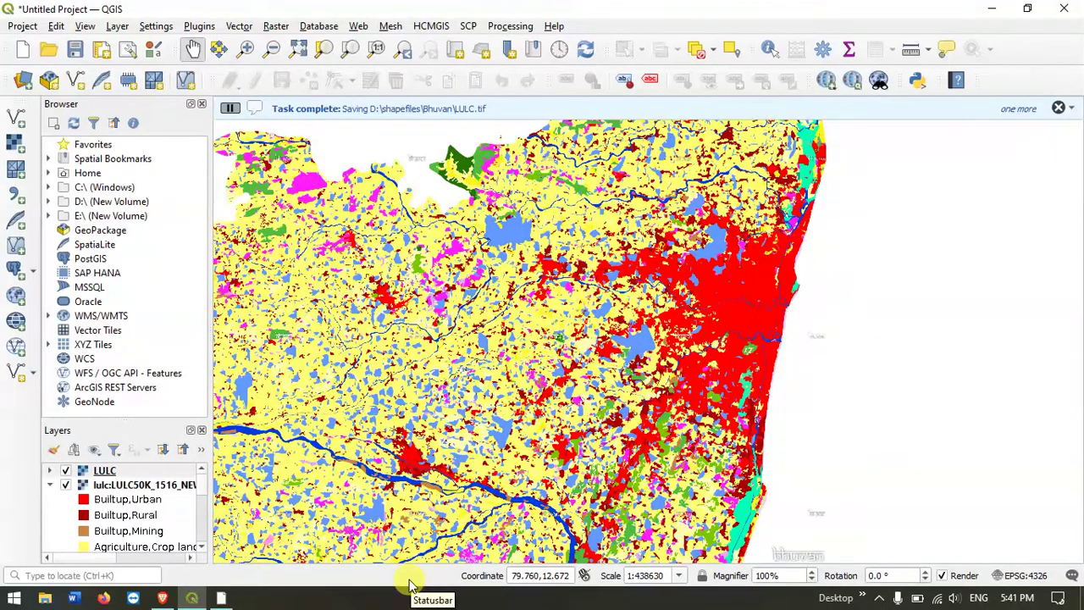
# Hide the lulc:LULC50K_1516_NEW layer and inspect the exported LULC raster from the northeastern urban area out to the full state.
pyautogui.click(66, 486)
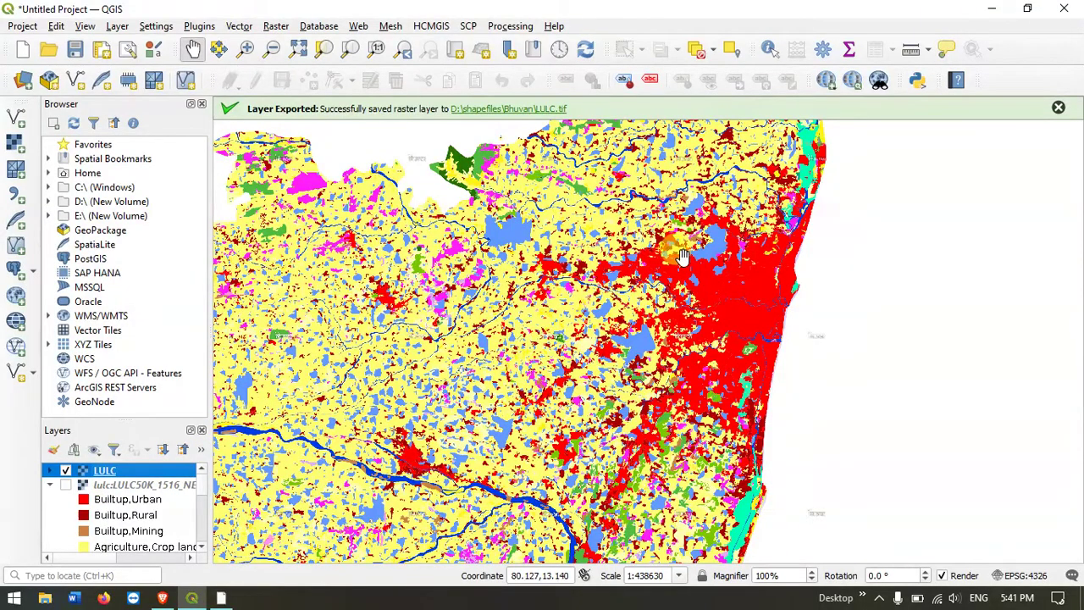
pyautogui.scroll(2, 683, 256)
pyautogui.scroll(1, 683, 256)
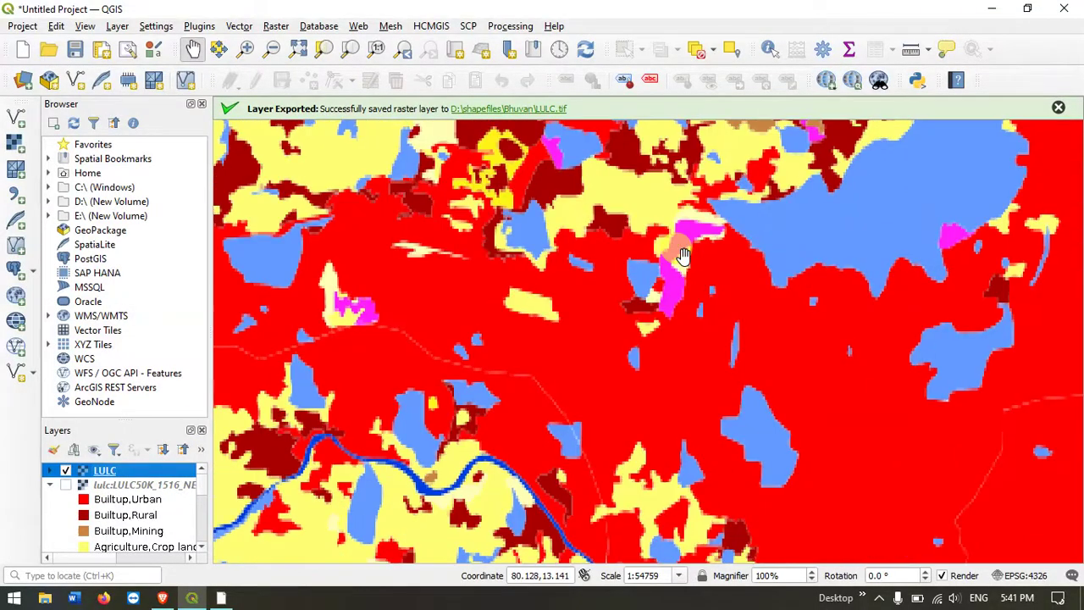
pyautogui.scroll(-4, 673, 258)
pyautogui.scroll(-3, 669, 262)
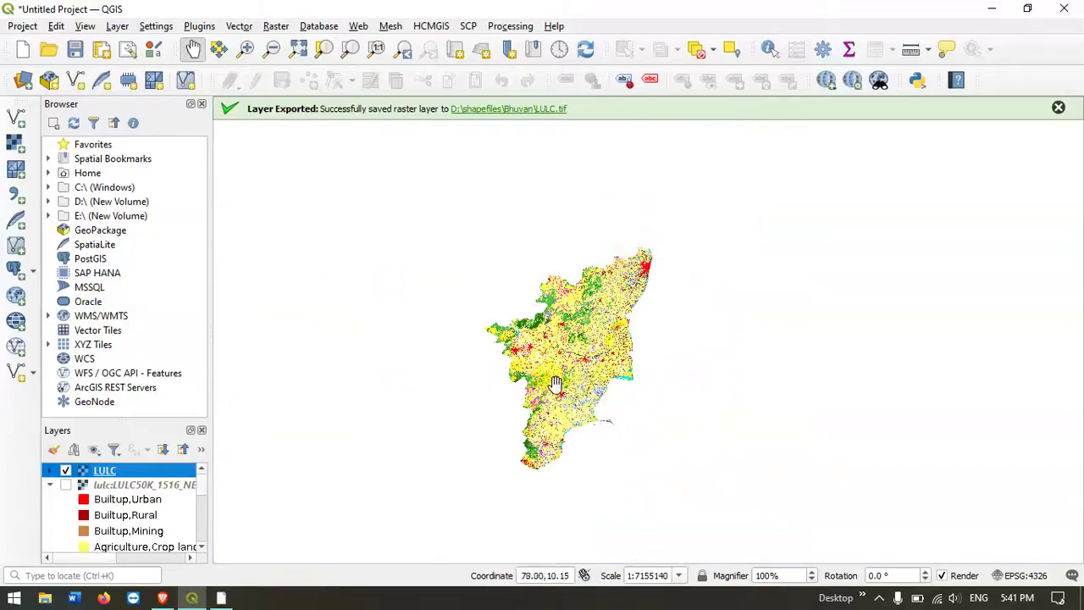
# Examine the exported LULC raster's detail across the state's western, central and northeastern parts at several zoom levels.
pyautogui.scroll(3, 555, 383)
pyautogui.scroll(1, 552, 383)
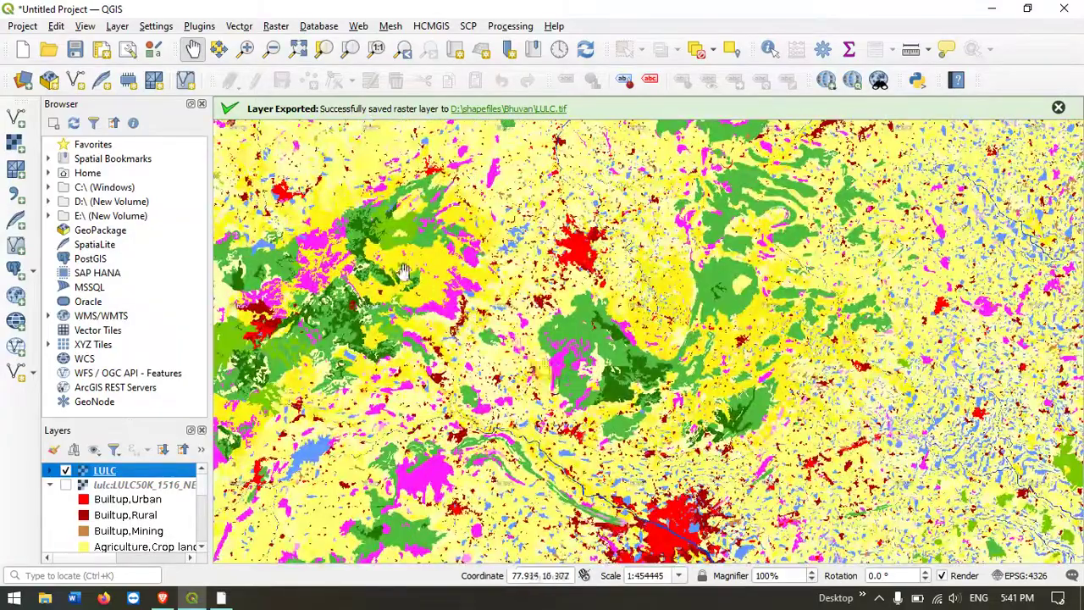
pyautogui.moveTo(353, 324); pyautogui.dragTo(486, 317)
pyautogui.moveTo(381, 251); pyautogui.dragTo(571, 273)
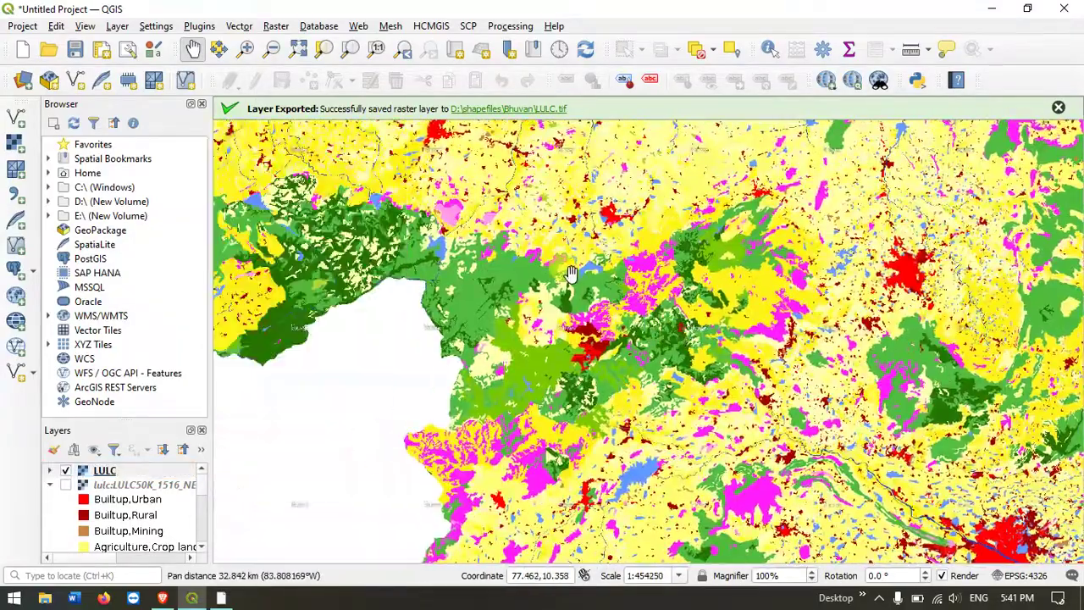
pyautogui.scroll(-1, 571, 273)
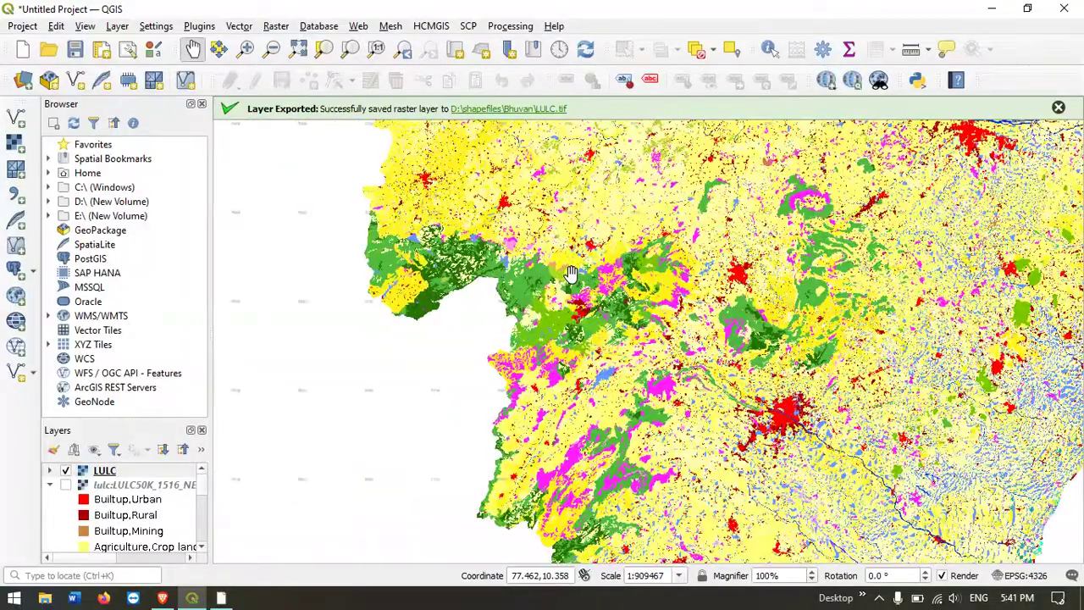
pyautogui.moveTo(507, 246); pyautogui.dragTo(479, 209)
pyautogui.scroll(1, 500, 241)
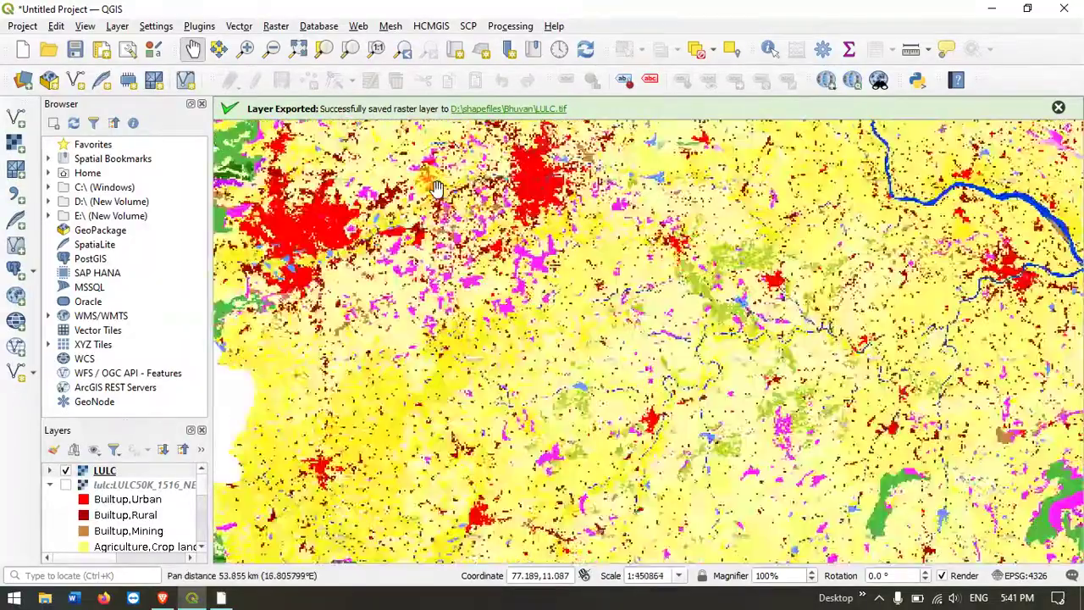
pyautogui.scroll(1, 480, 209)
pyautogui.scroll(3, 480, 209)
pyautogui.scroll(-2, 496, 200)
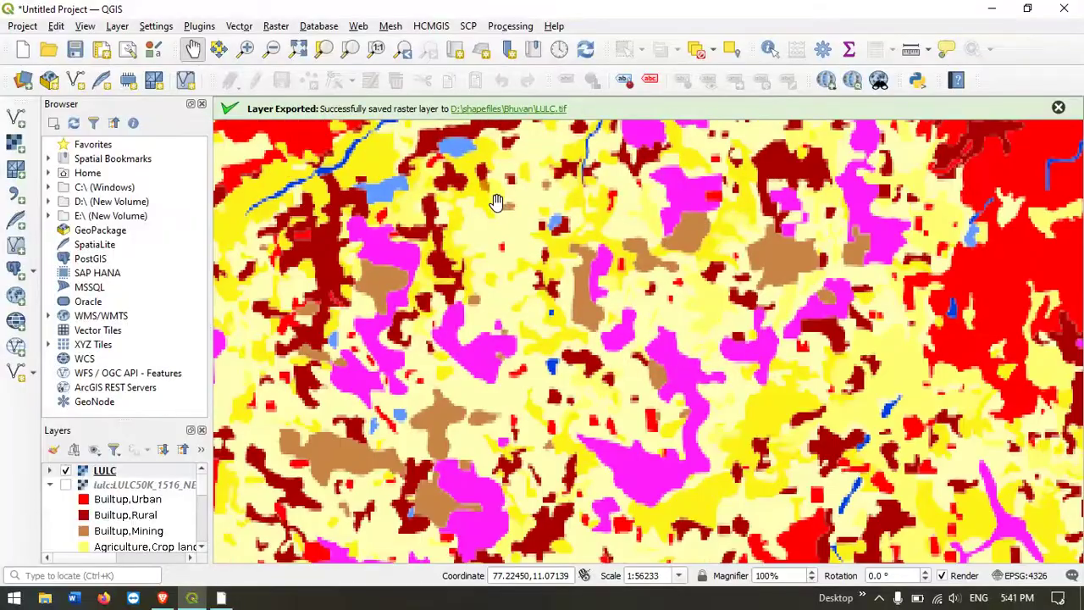
pyautogui.moveTo(593, 188); pyautogui.dragTo(527, 308)
pyautogui.scroll(-2, 540, 312)
pyautogui.scroll(-2, 542, 311)
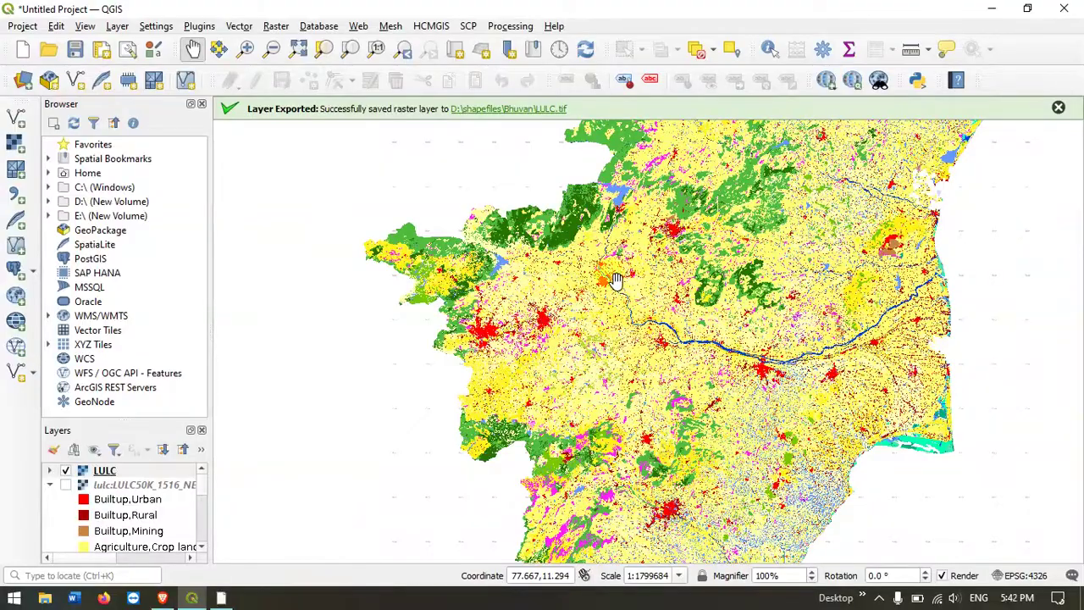
pyautogui.moveTo(617, 282); pyautogui.dragTo(675, 385)
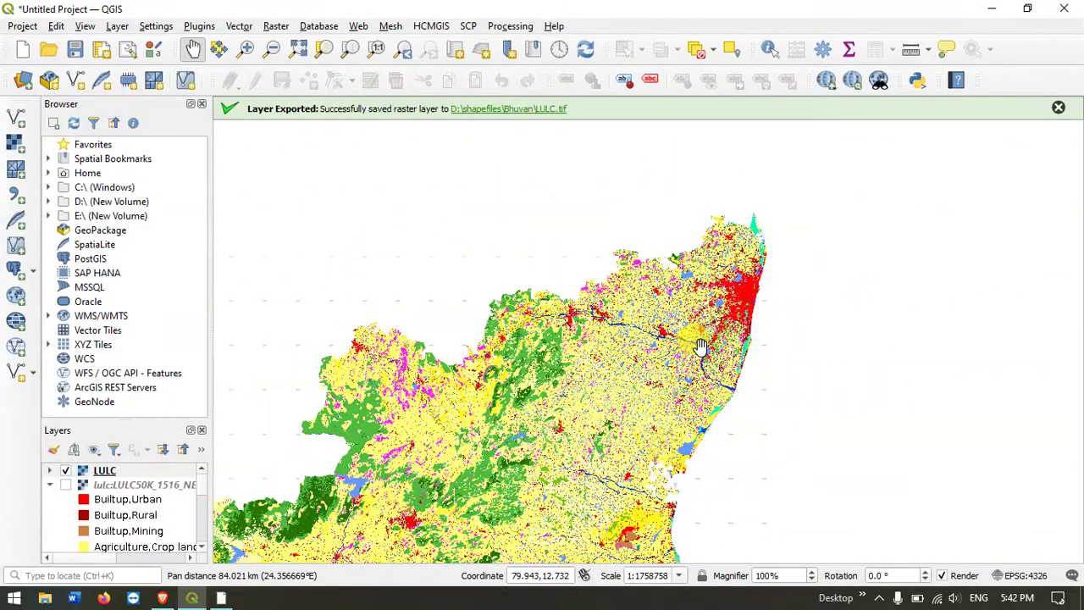